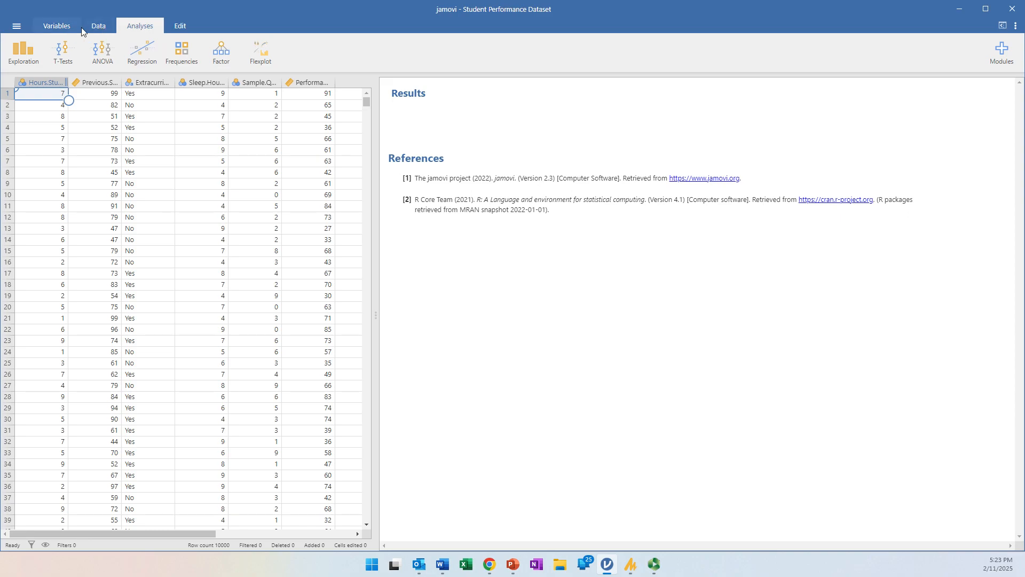
Start a Descriptives analysis that includes all six variables from Hours.Studied through Performance.Index
click(11, 54)
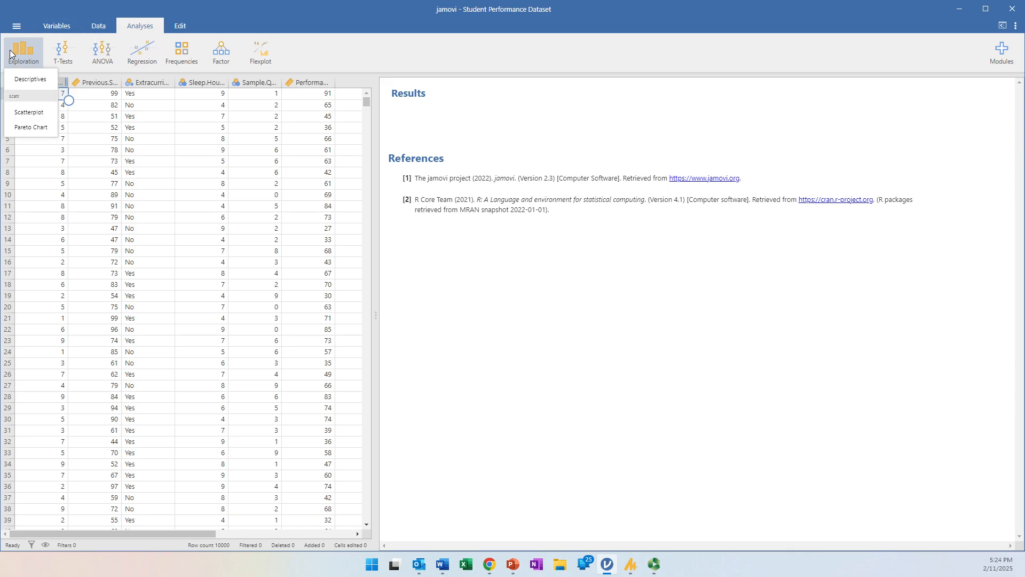
click(30, 80)
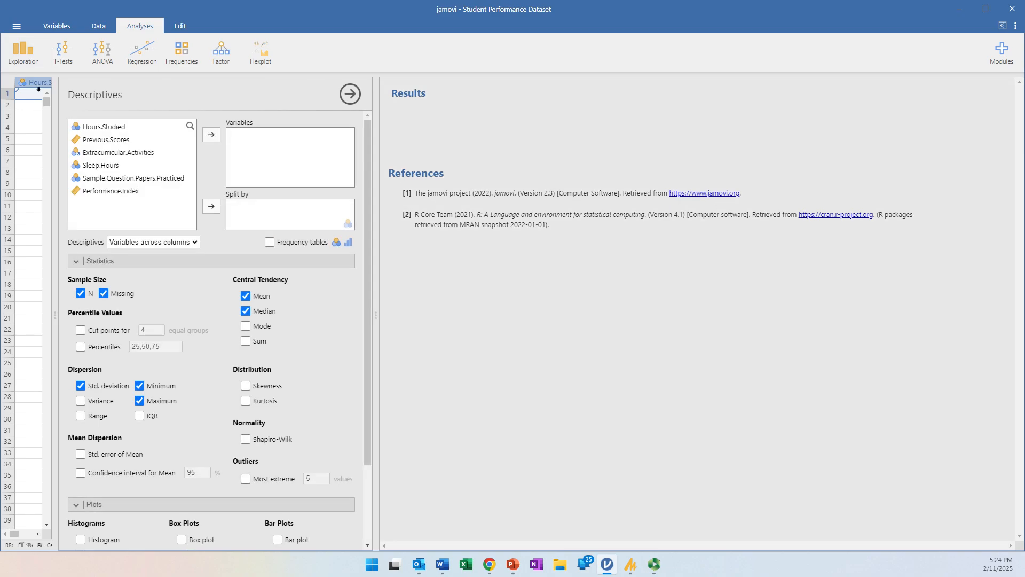
click(126, 126)
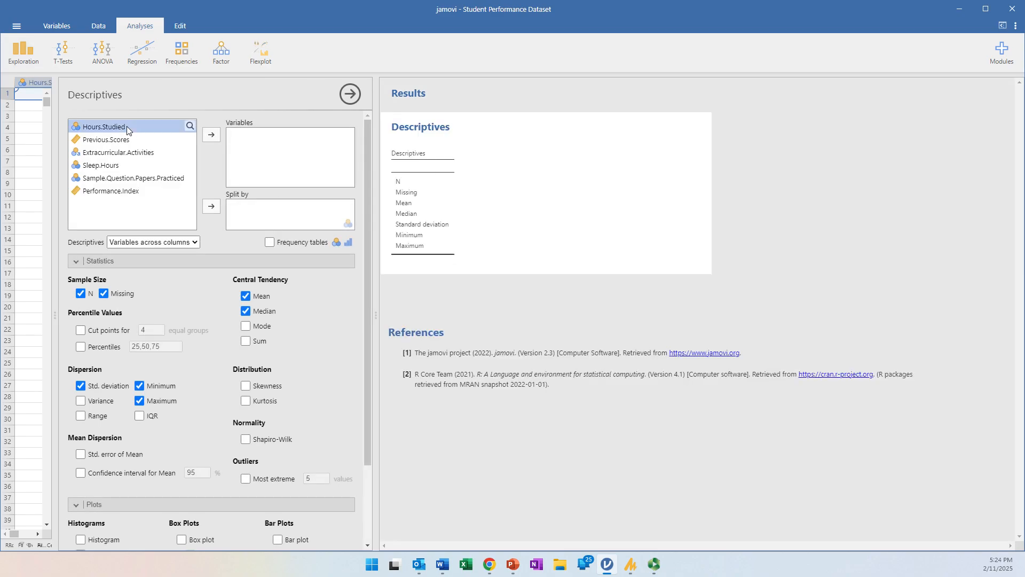
shift+click(108, 191)
click(211, 135)
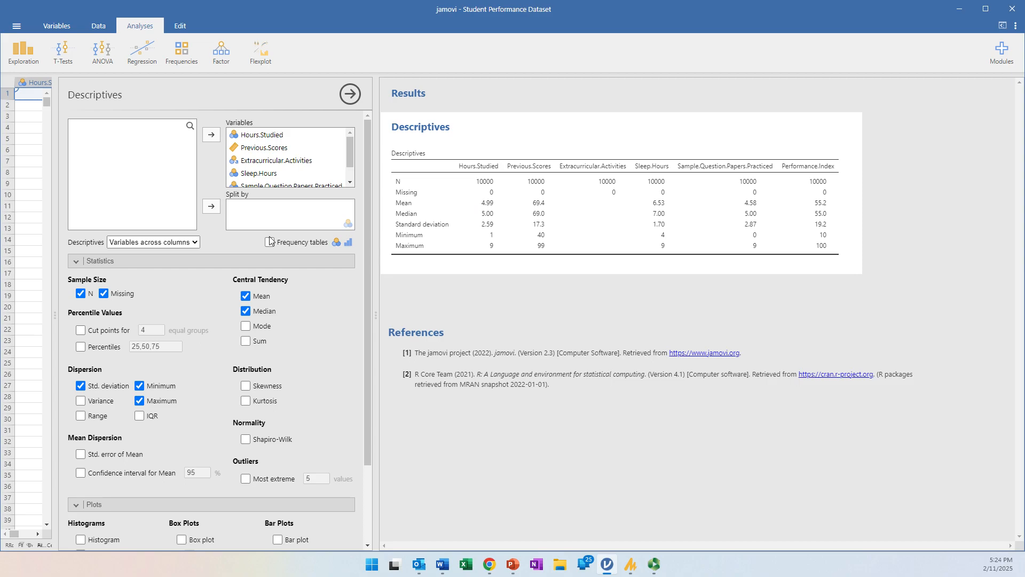
Arrange the descriptives table with variables across rows and exclude the N and Missing statistics
click(144, 242)
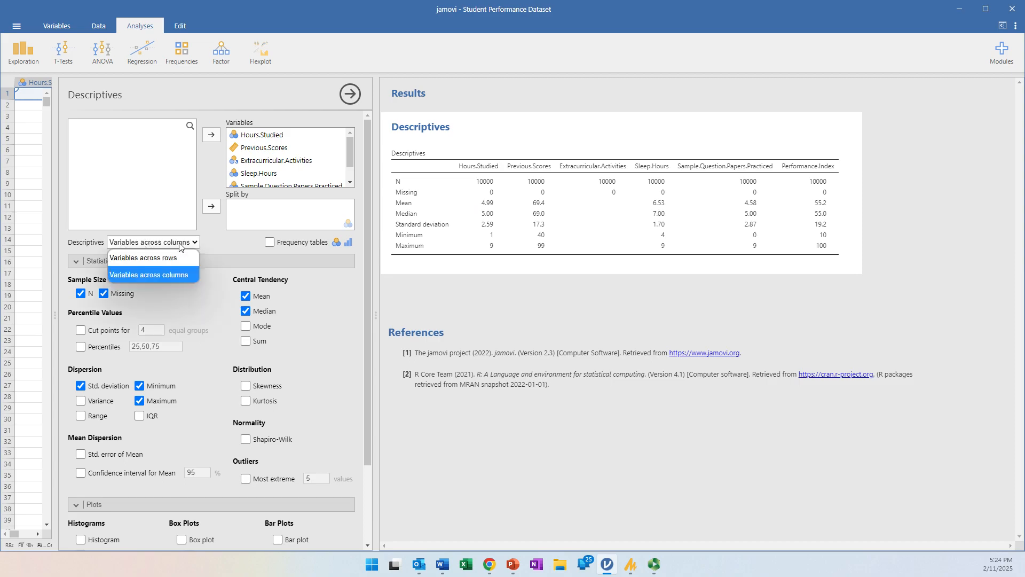
click(175, 260)
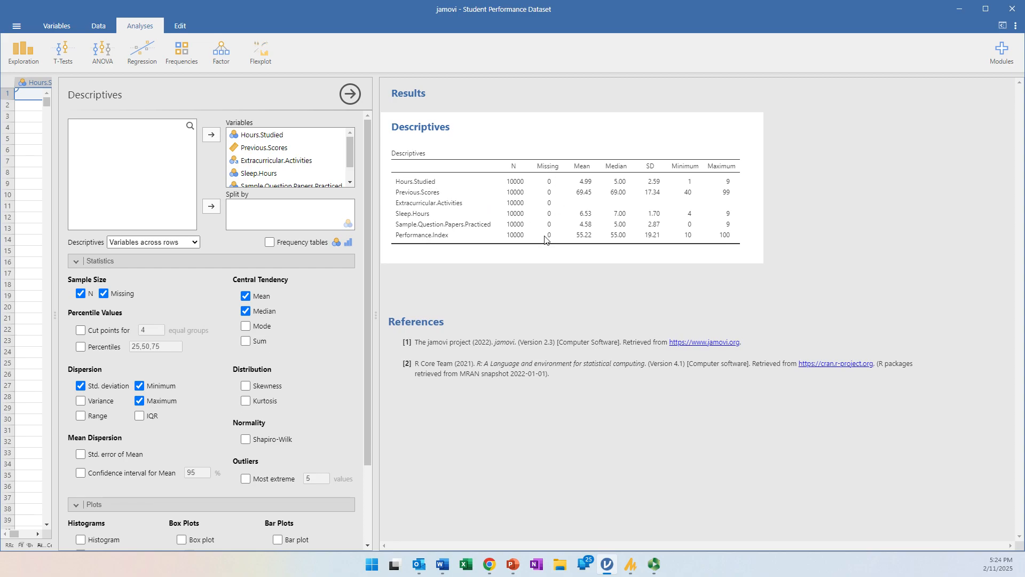
click(80, 294)
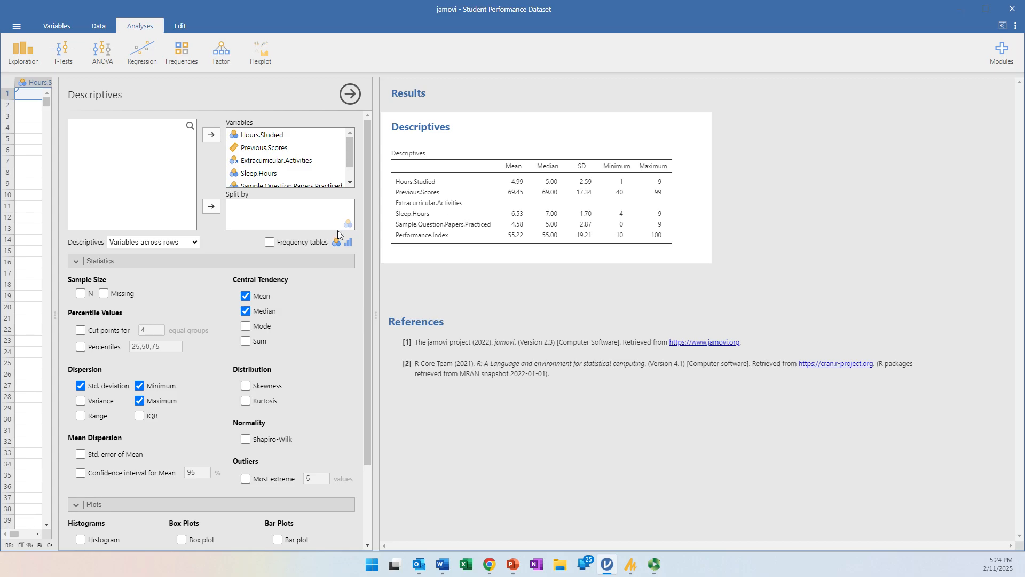
Add frequency tables to the Descriptives output and review them for each categorical variable
click(269, 243)
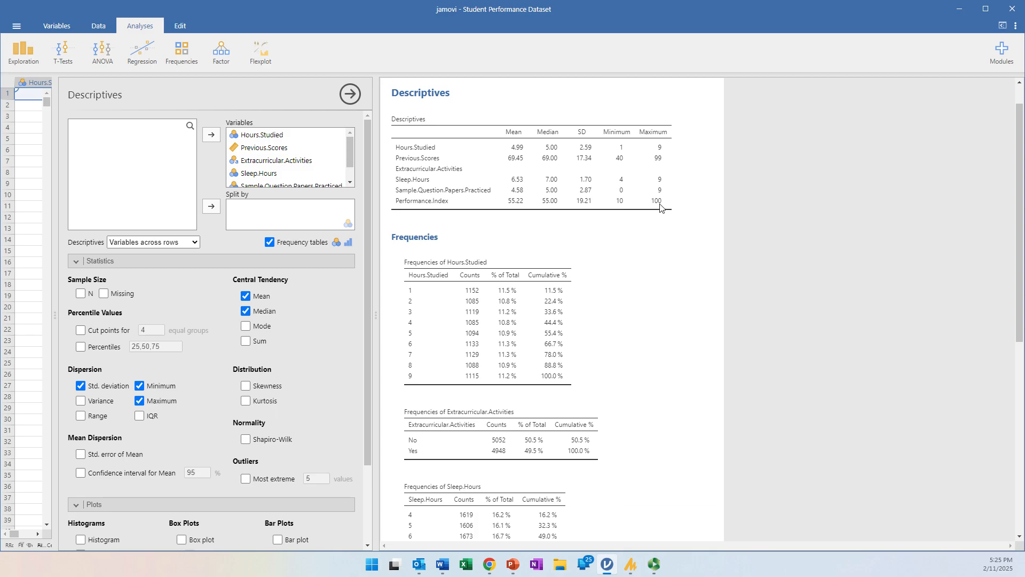
scroll(628, 250, down, 4)
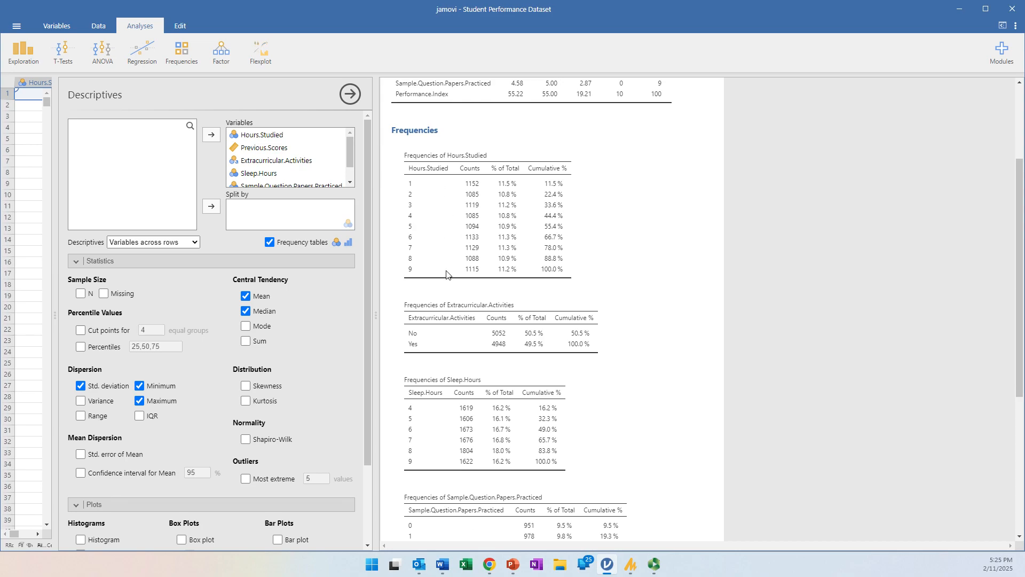
scroll(446, 275, down, 8)
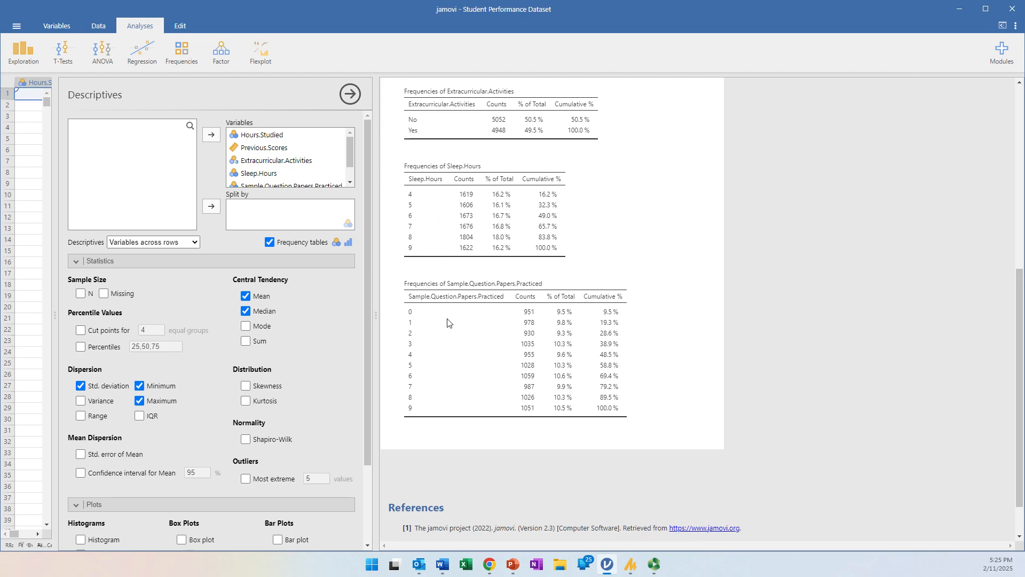
scroll(447, 322, down, 1)
scroll(447, 321, down, 1)
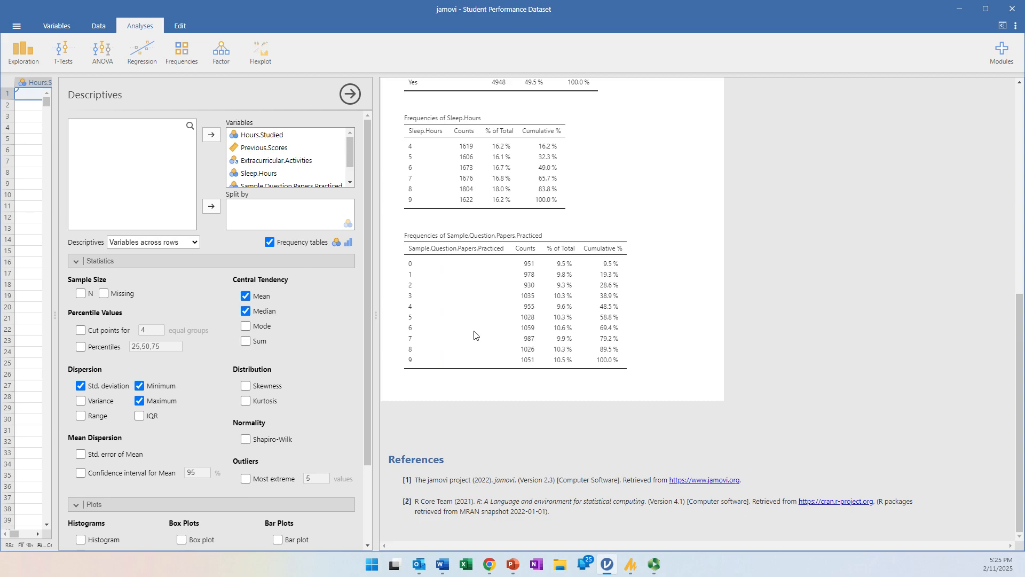
Add histograms and box plots to the Descriptives output
scroll(107, 421, down, 3)
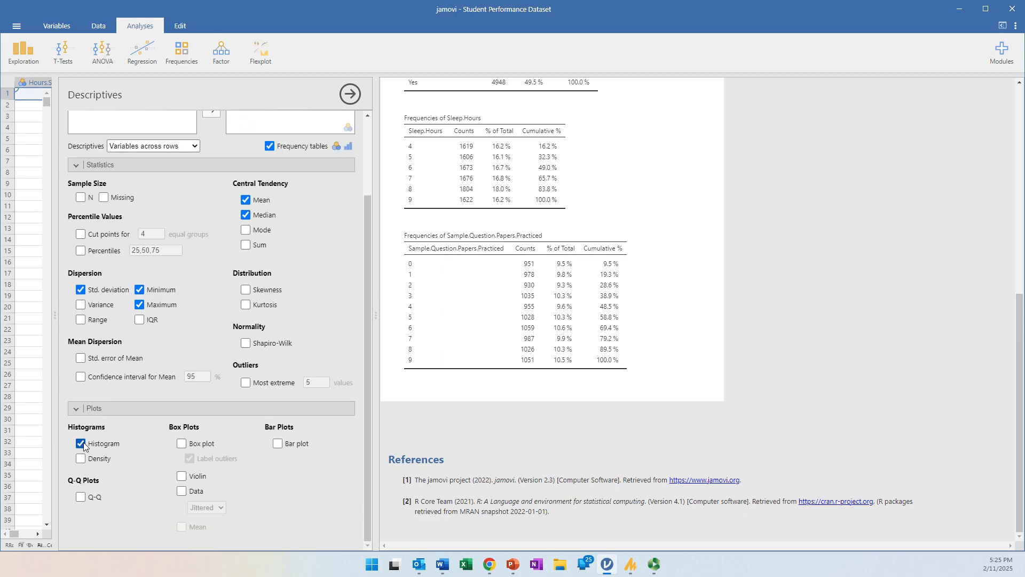
click(182, 443)
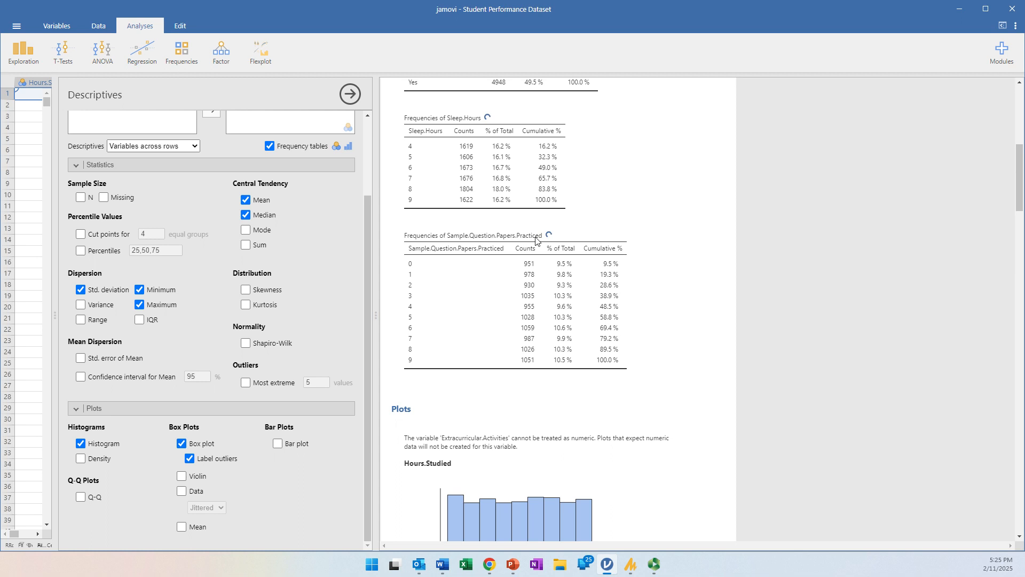
Examine the histogram and box plot of each numeric variable, from Hours.Studied to Performance.Index, for distribution shape and outliers
scroll(535, 240, down, 5)
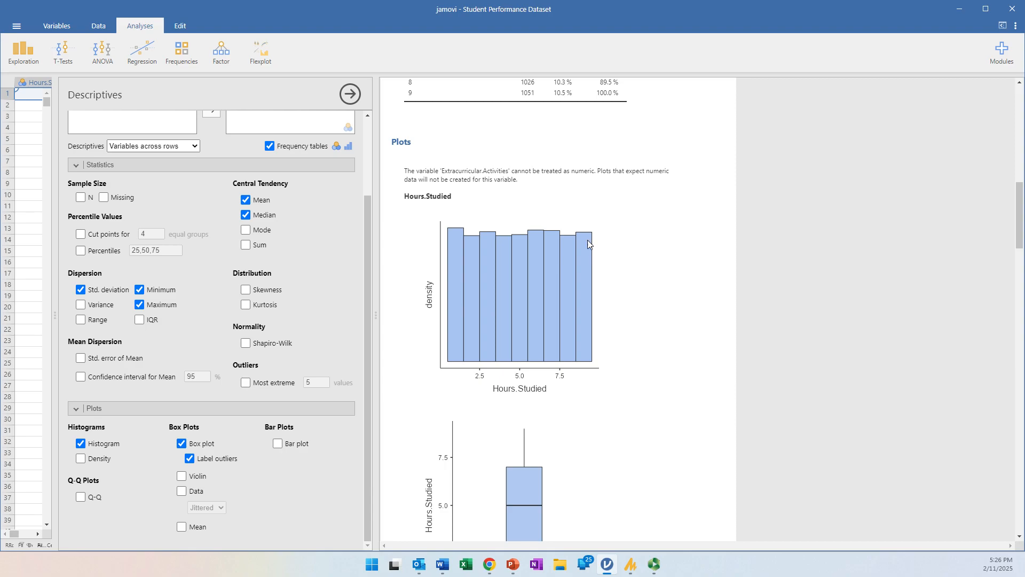
scroll(525, 371, down, 1)
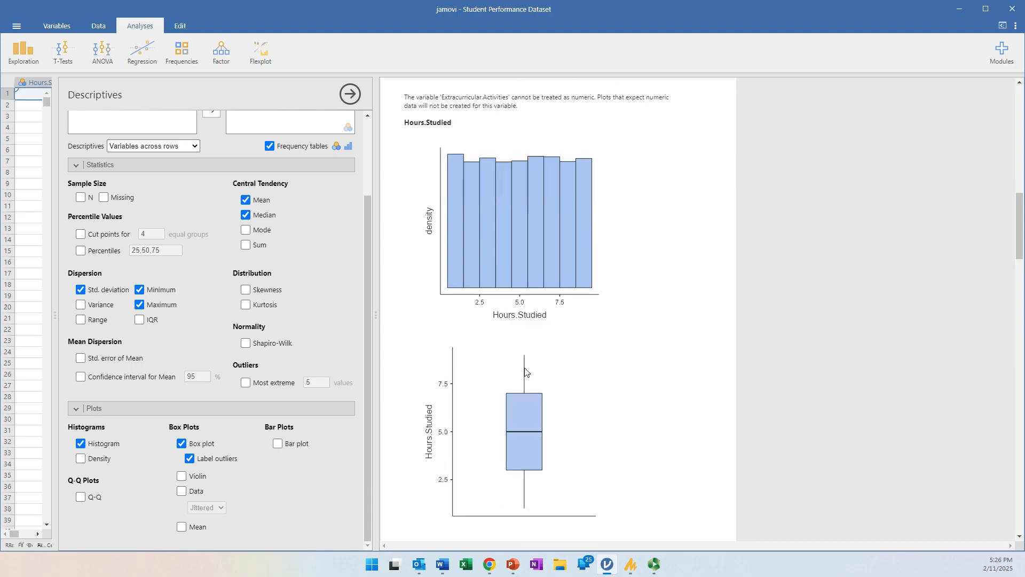
scroll(525, 371, down, 2)
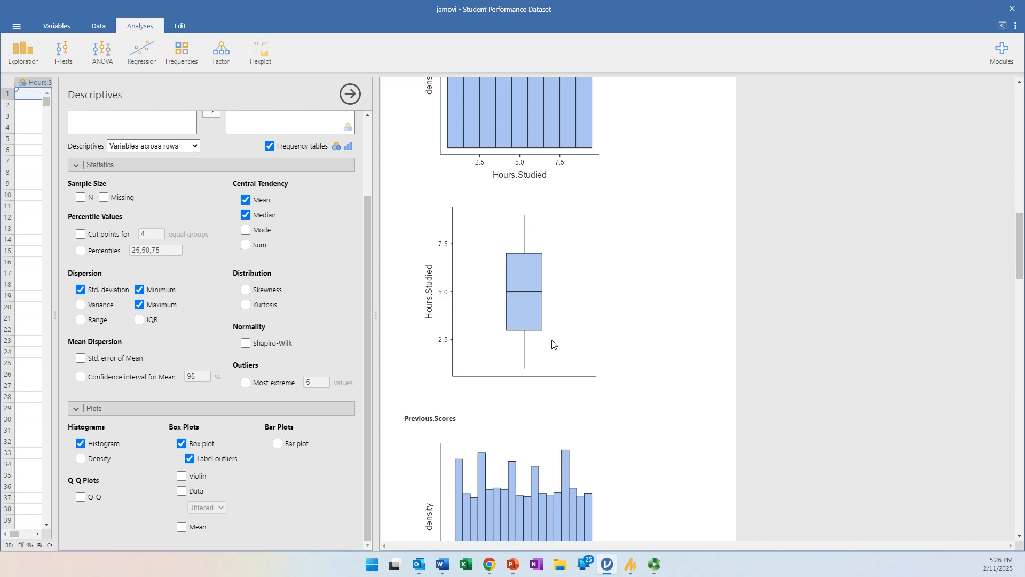
scroll(552, 344, up, 2)
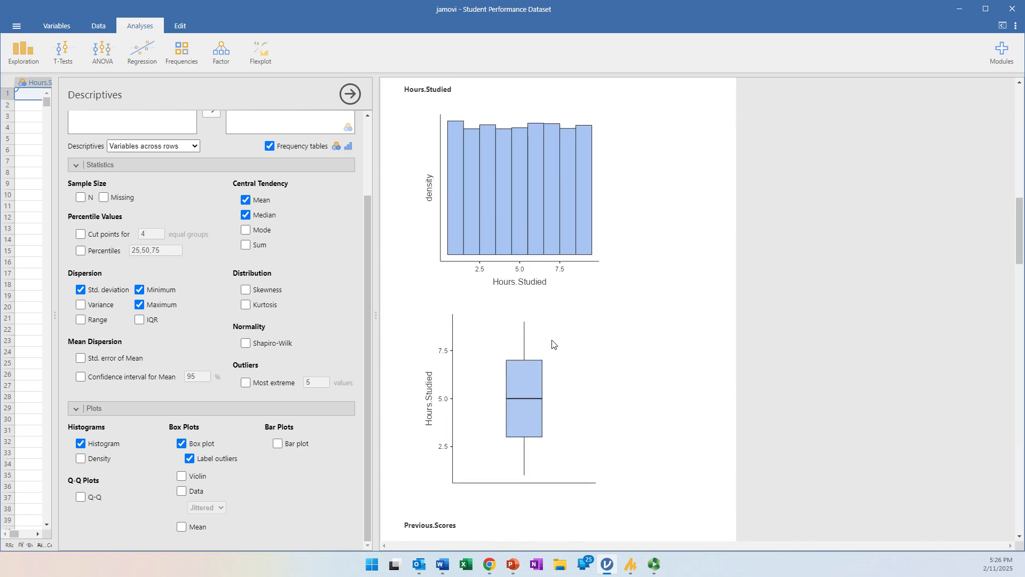
scroll(552, 344, down, 4)
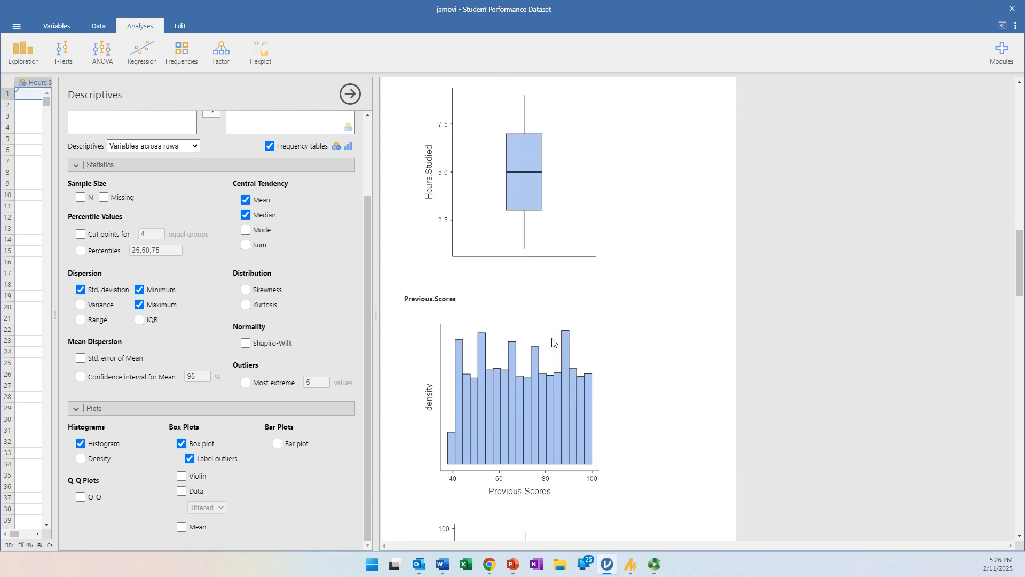
scroll(553, 342, down, 2)
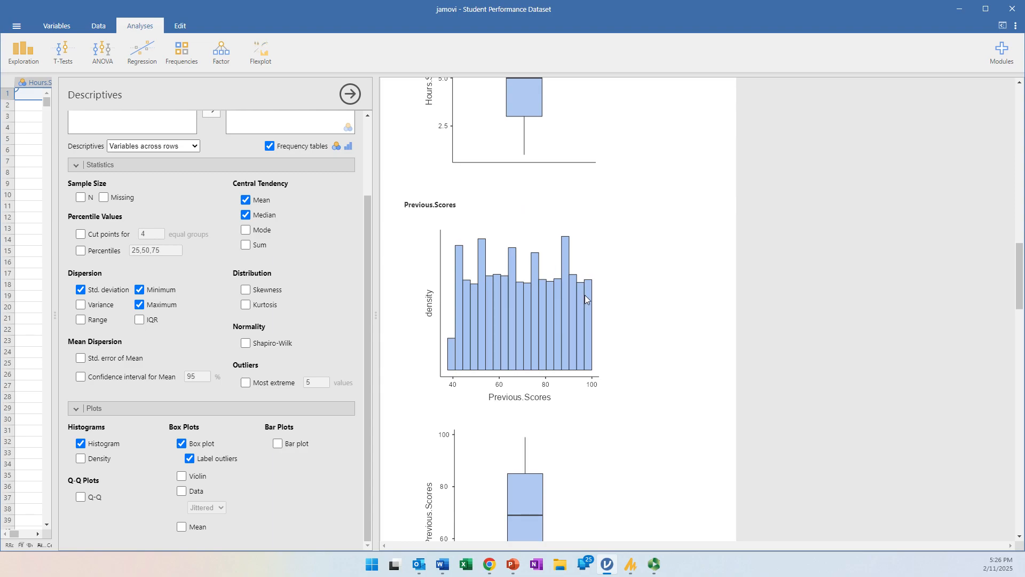
scroll(581, 297, down, 2)
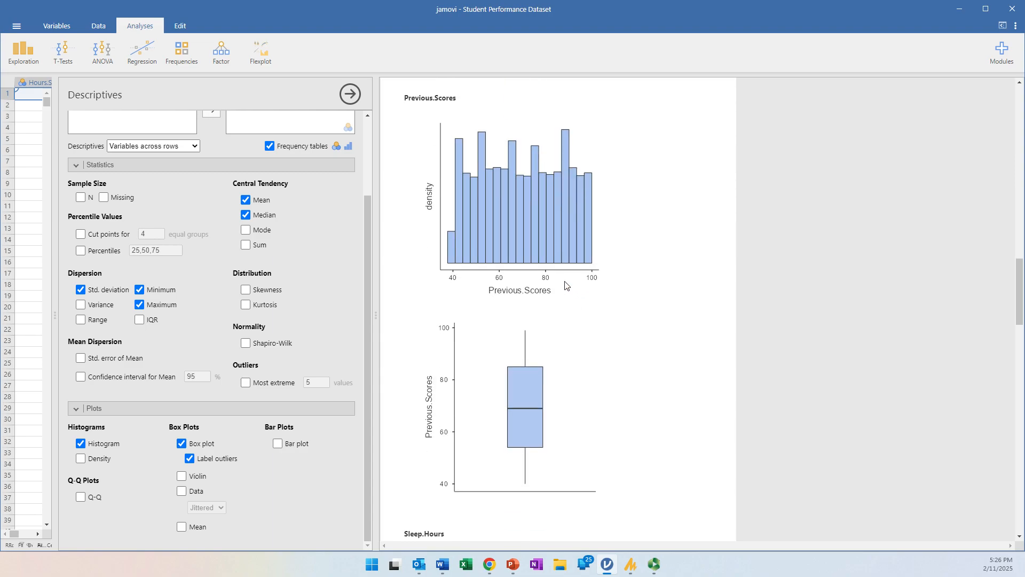
scroll(565, 285, down, 4)
scroll(534, 309, down, 2)
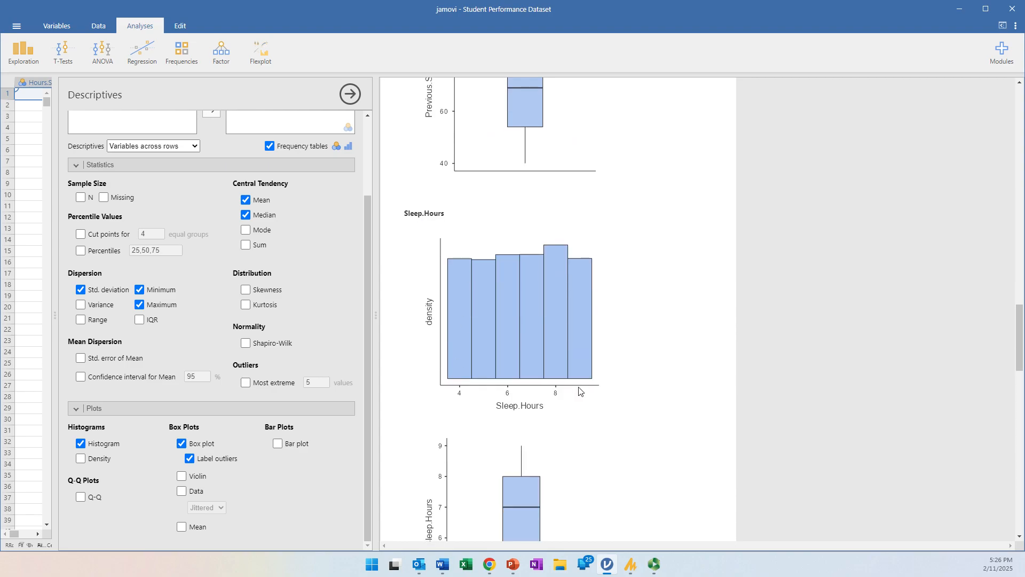
scroll(579, 391, down, 1)
scroll(579, 391, down, 2)
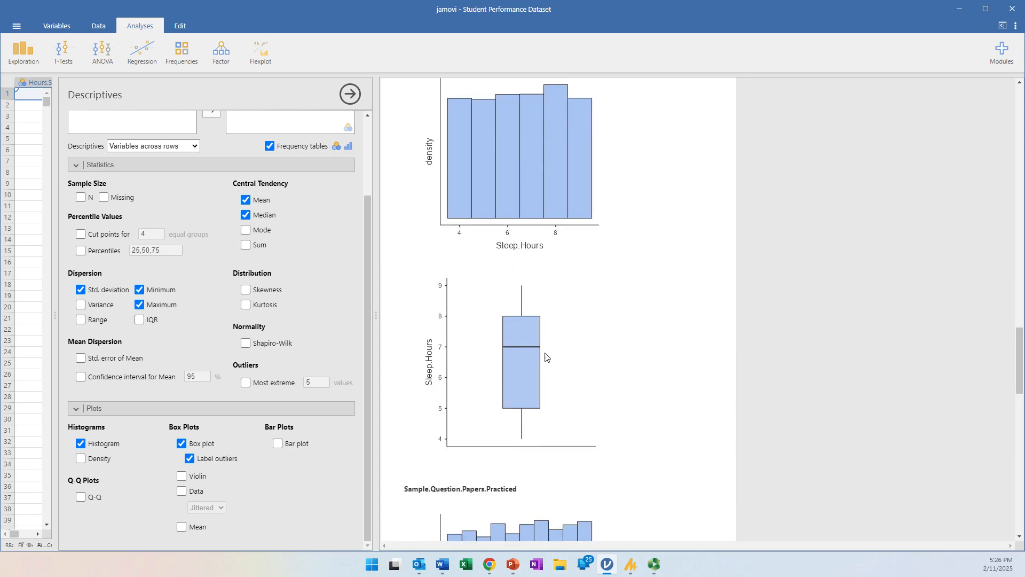
scroll(546, 388, down, 4)
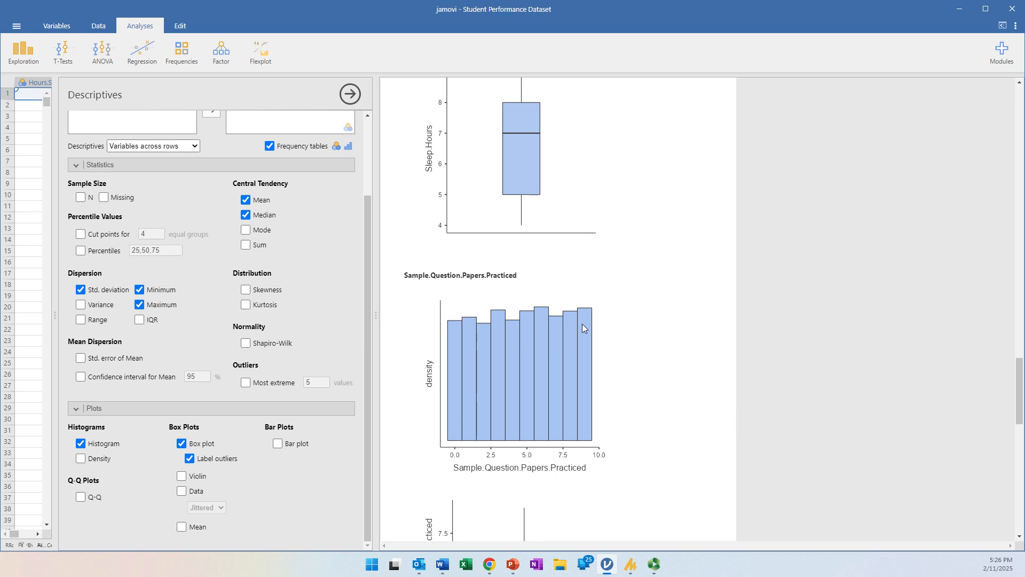
scroll(581, 323, down, 6)
scroll(581, 324, down, 2)
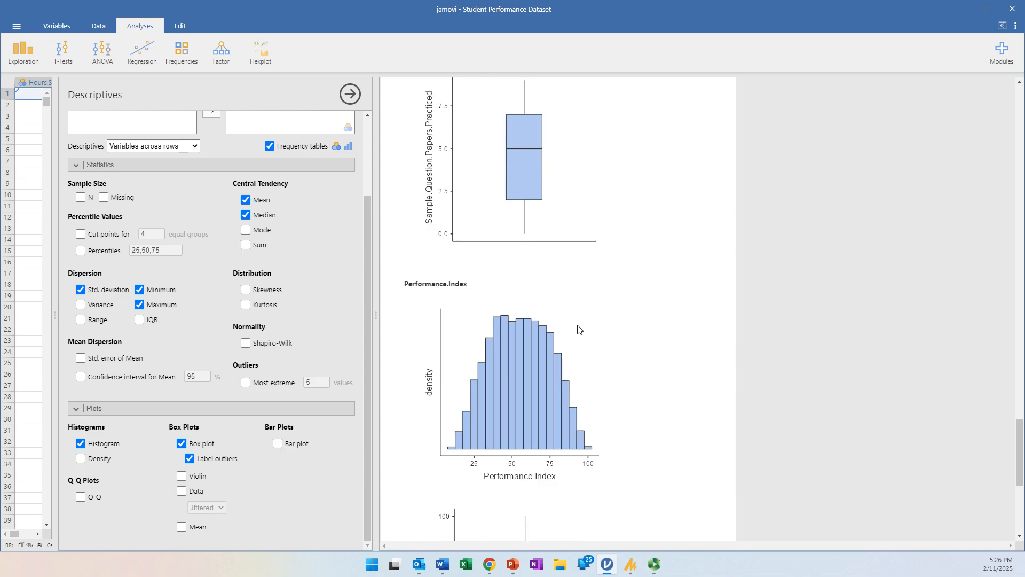
scroll(578, 329, down, 3)
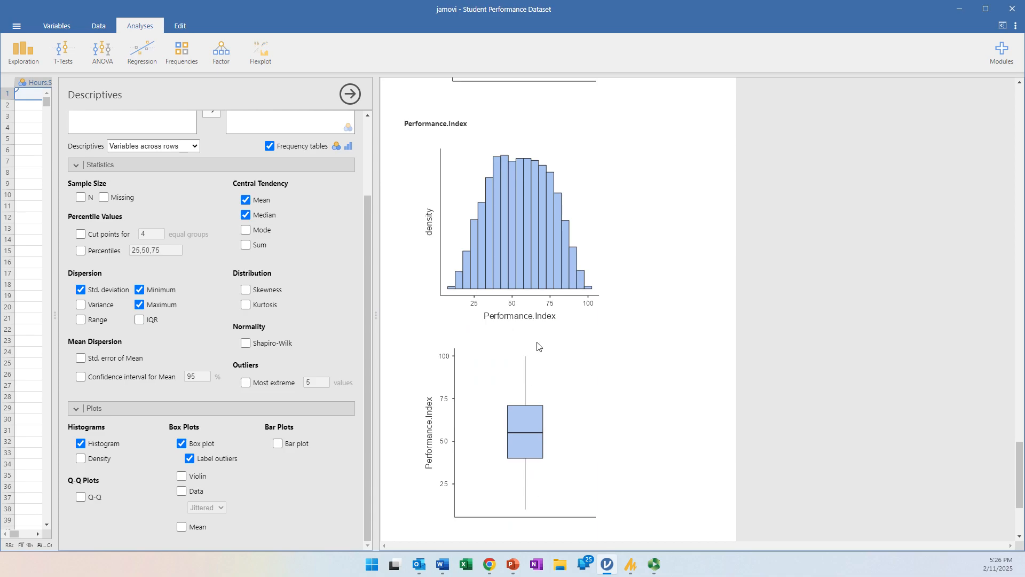
drag(369, 200, 370, 124)
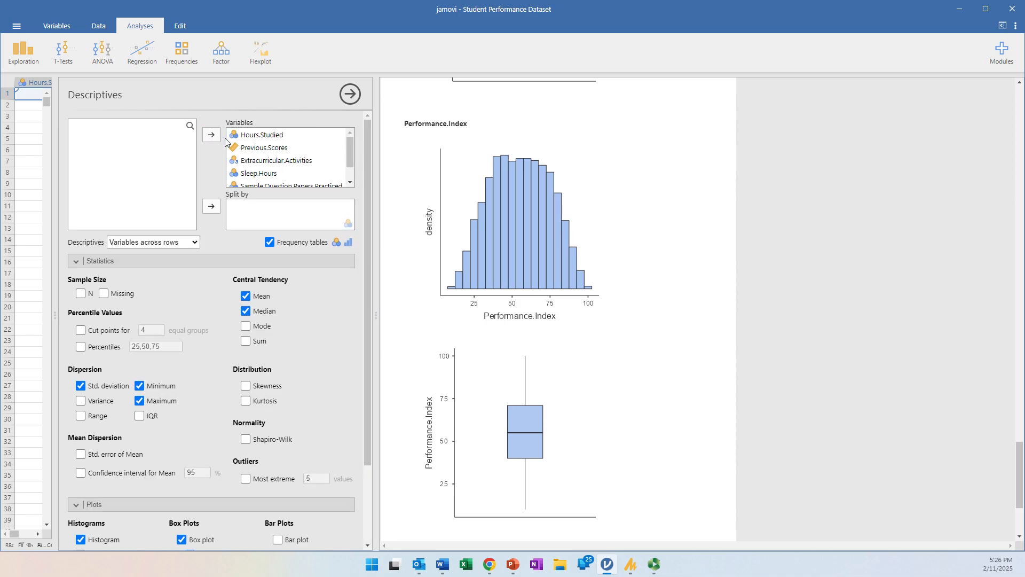
click(251, 137)
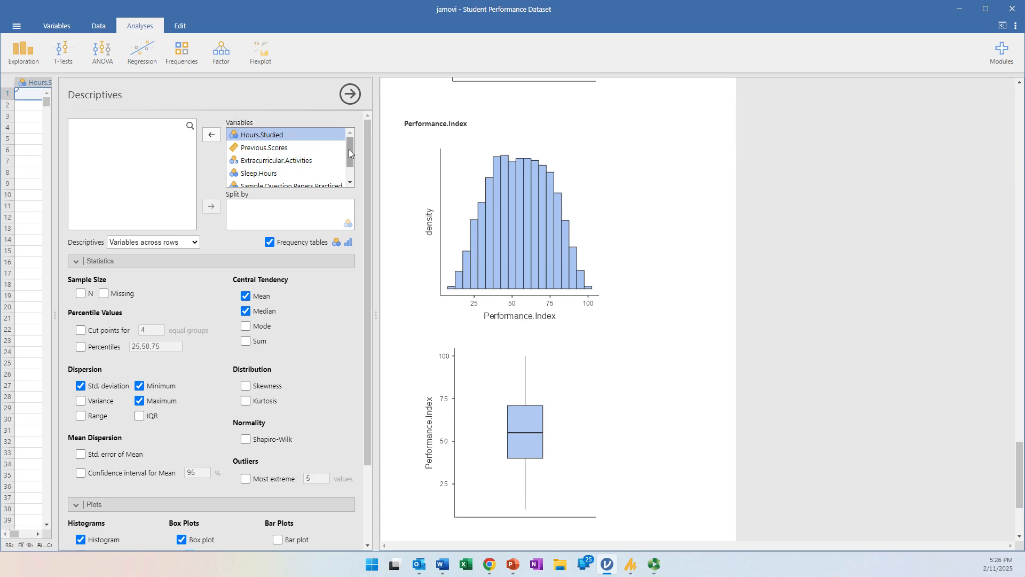
drag(349, 150, 350, 165)
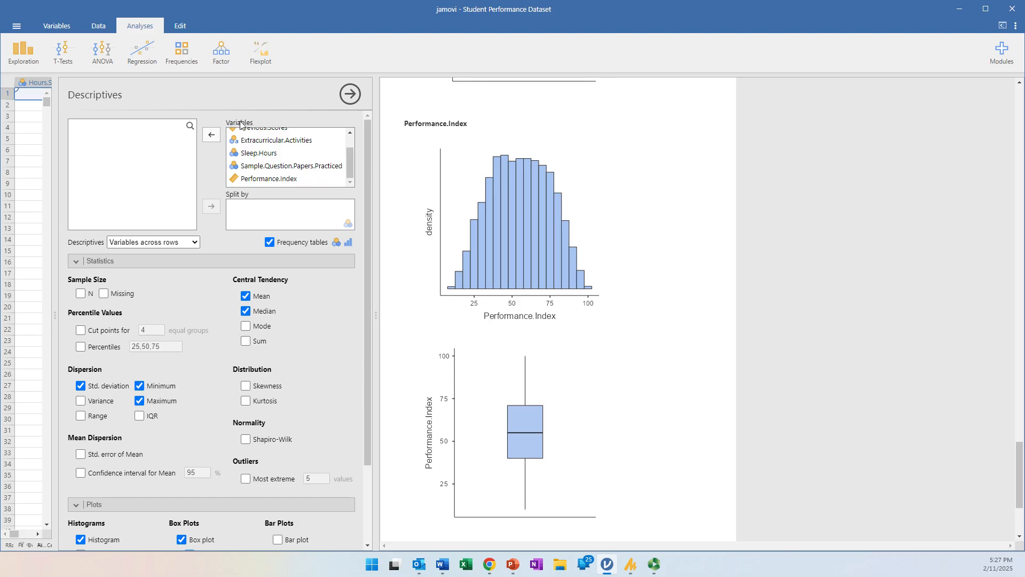
Set up an Independent Samples T-Test with Performance.Index as dependent variable and Extracurricular.Activities as grouping variable
click(63, 55)
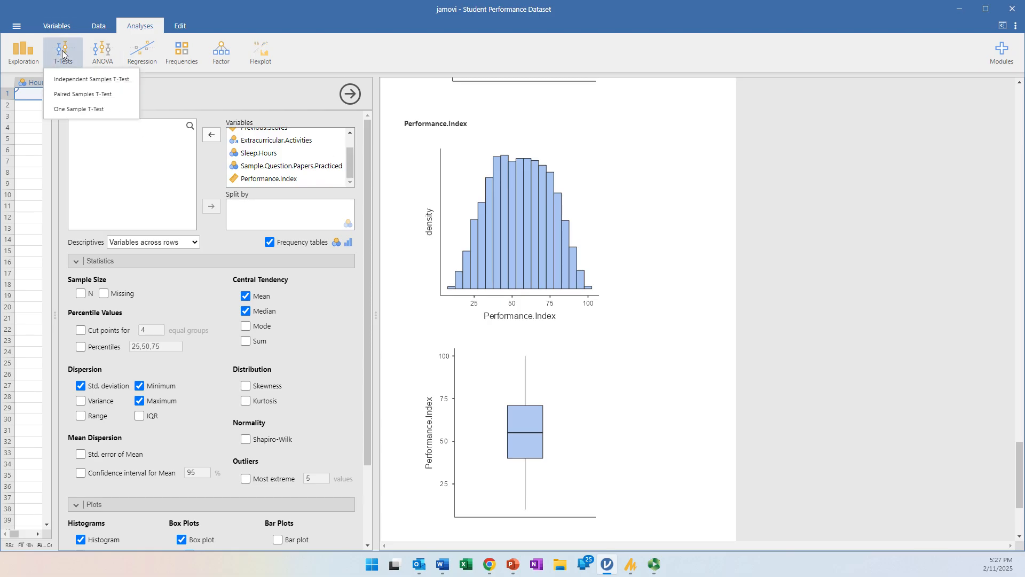
click(73, 80)
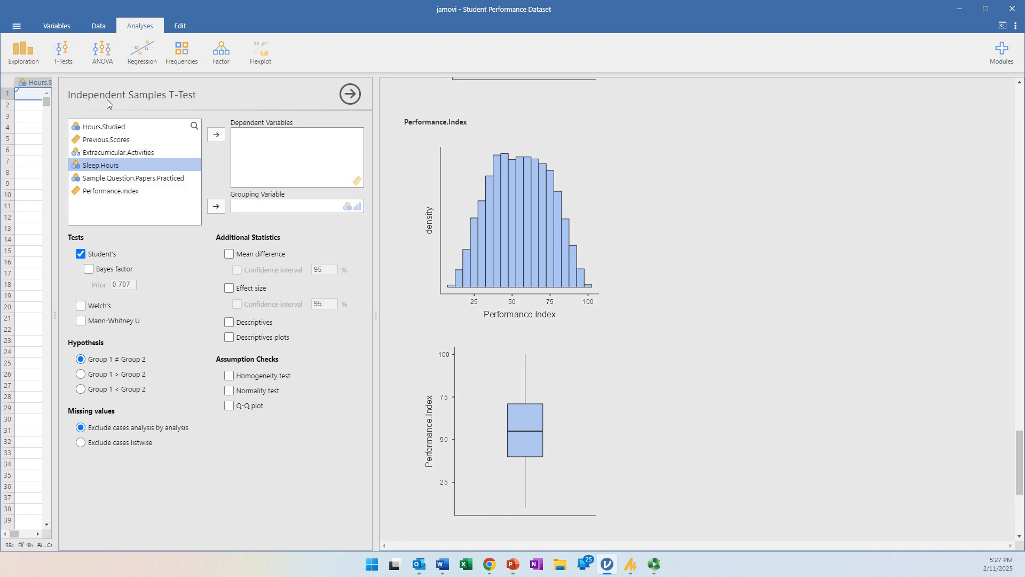
click(216, 134)
click(133, 155)
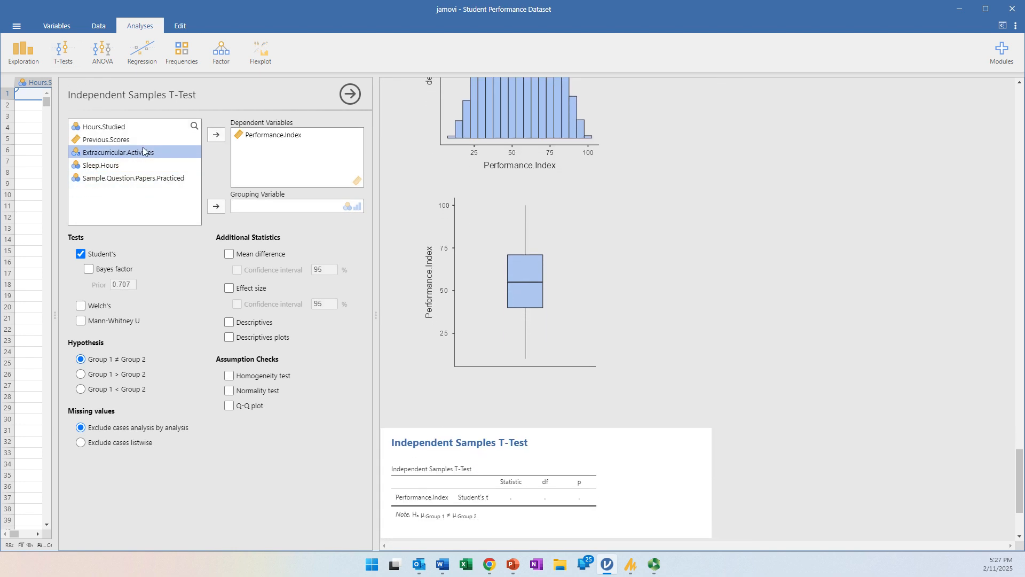
click(216, 208)
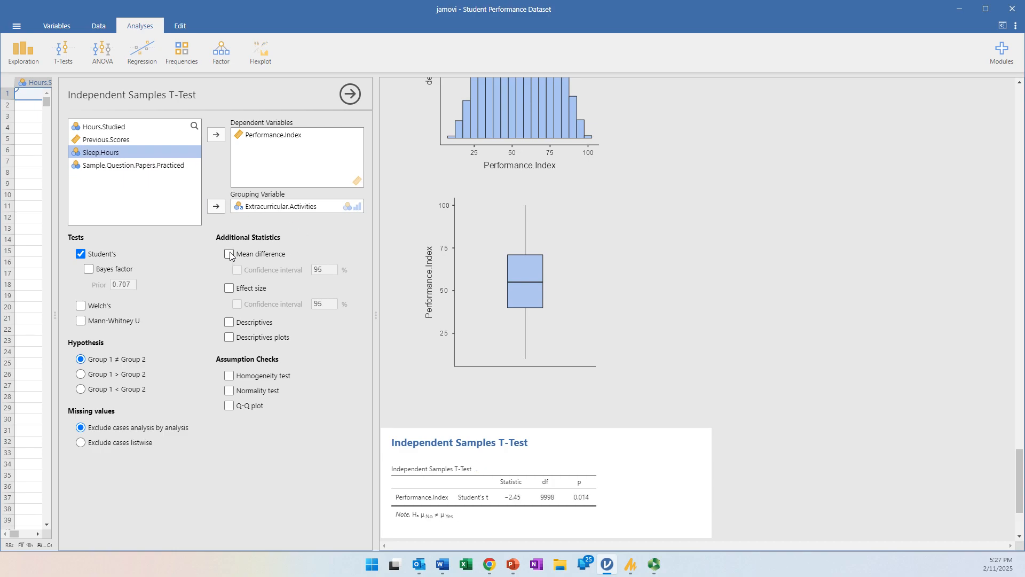
Add the mean difference, effect size and group descriptives to the t-test output
click(229, 255)
click(229, 323)
click(229, 288)
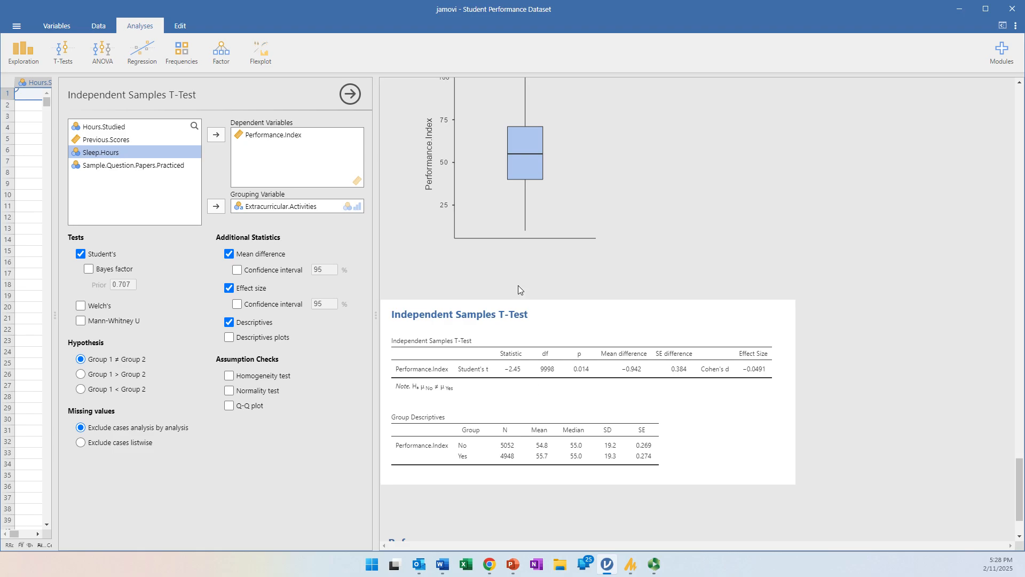
Start a Correlation Matrix analysis
click(142, 56)
click(162, 78)
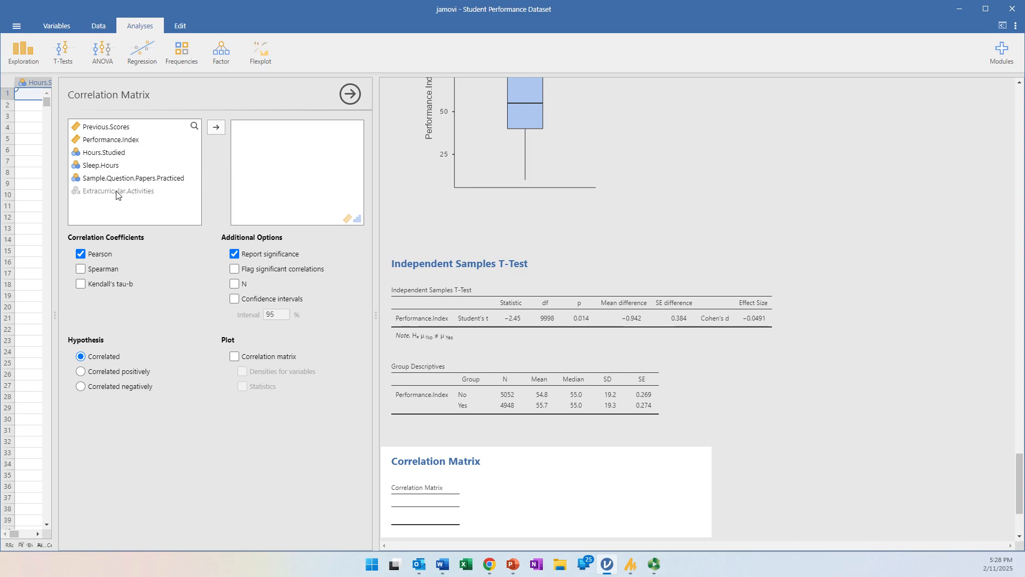
Create a transformed variable named Extra.Curr.Dummy with Extracurricular.Activities as its source variable
click(101, 27)
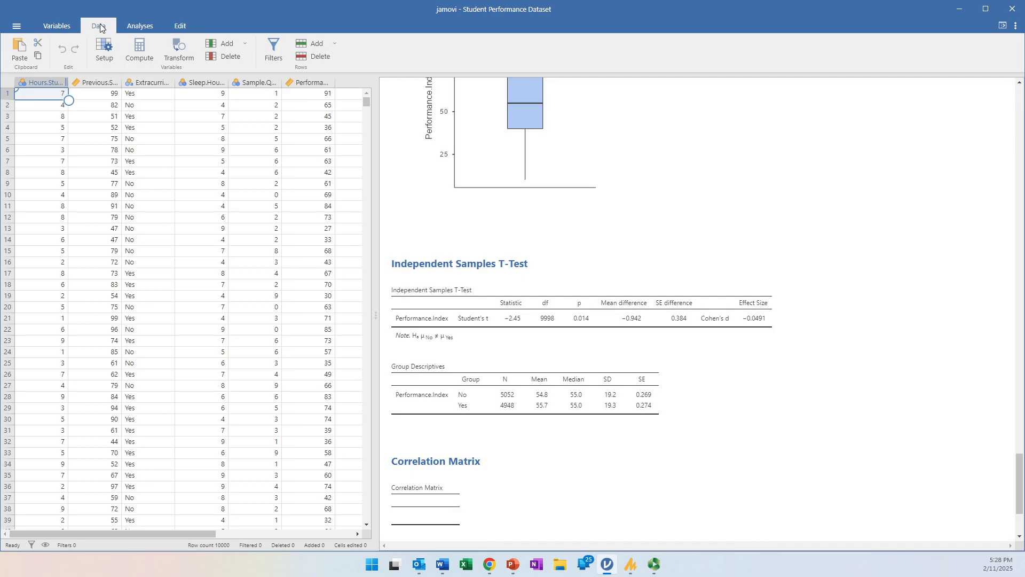
click(183, 54)
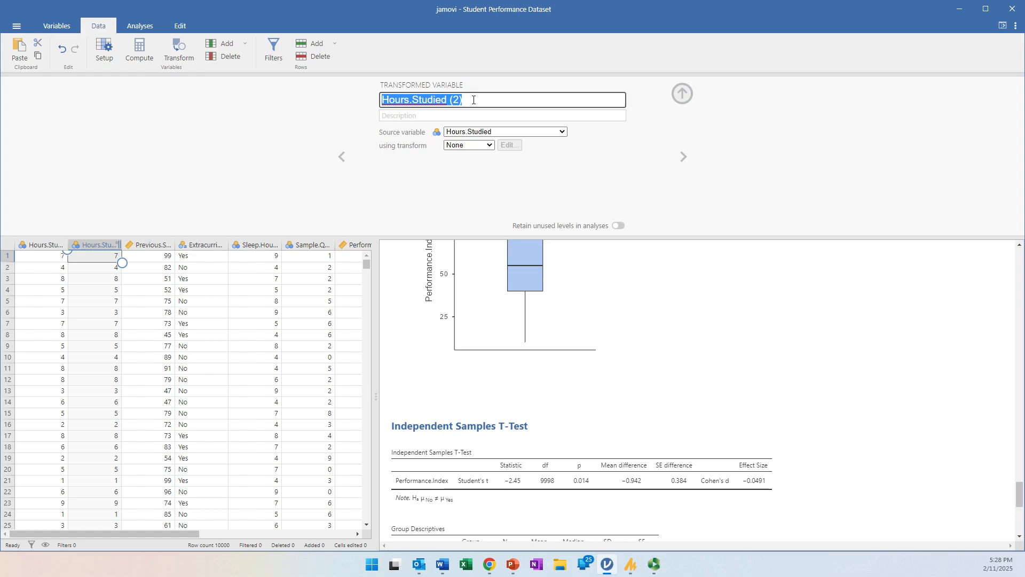
text(Extra.C)
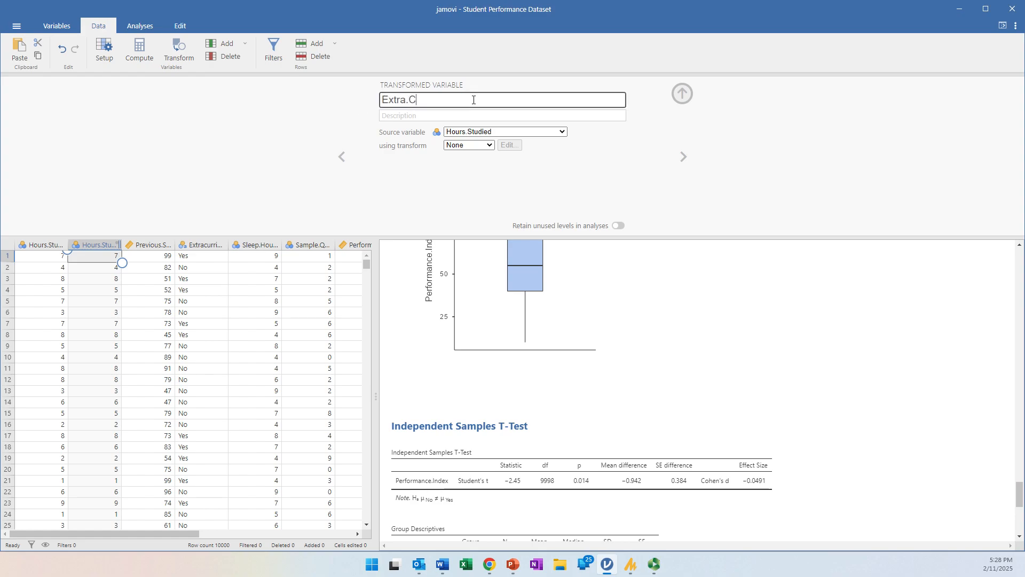
text(urr.Dummy)
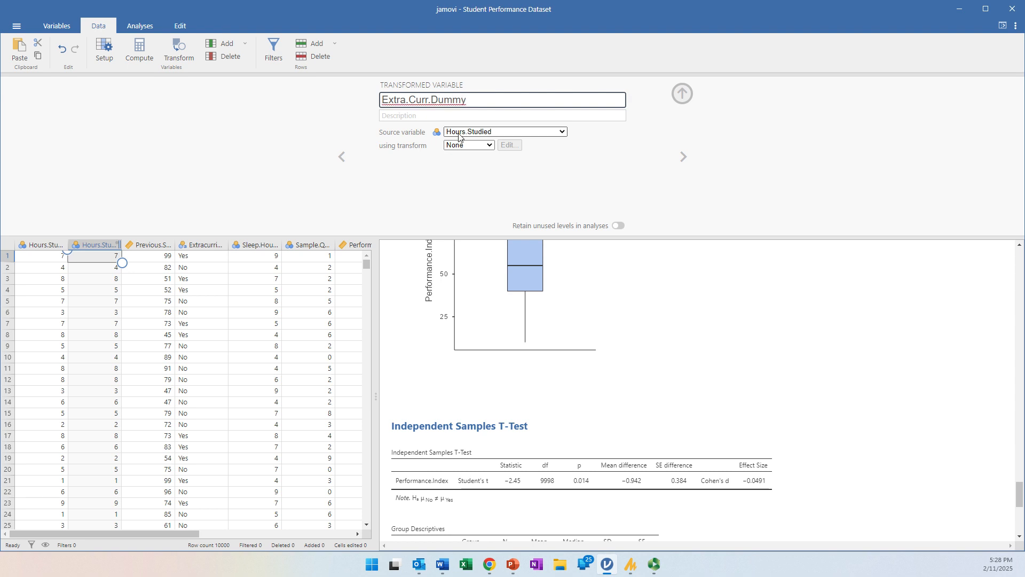
click(520, 135)
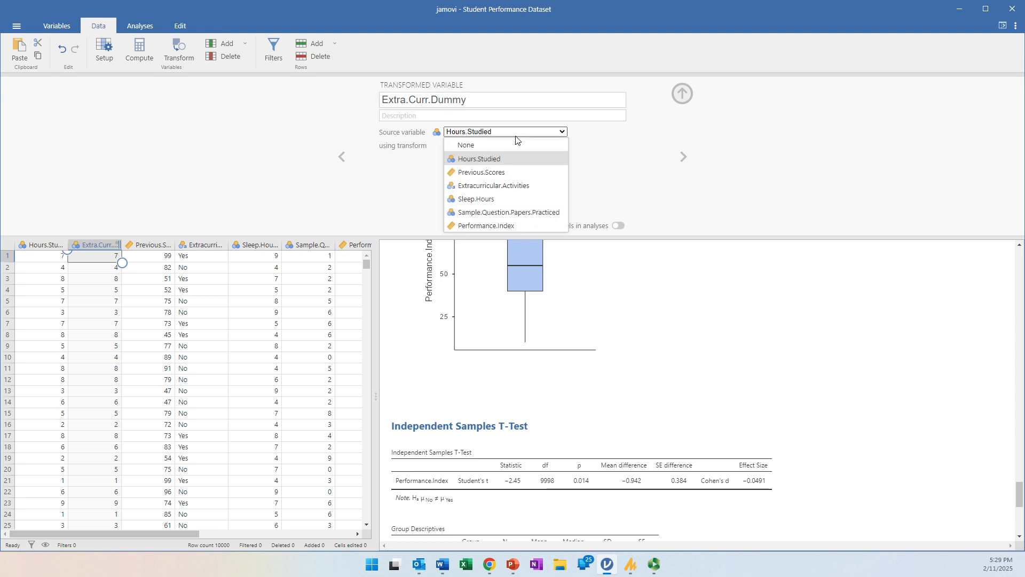
click(510, 185)
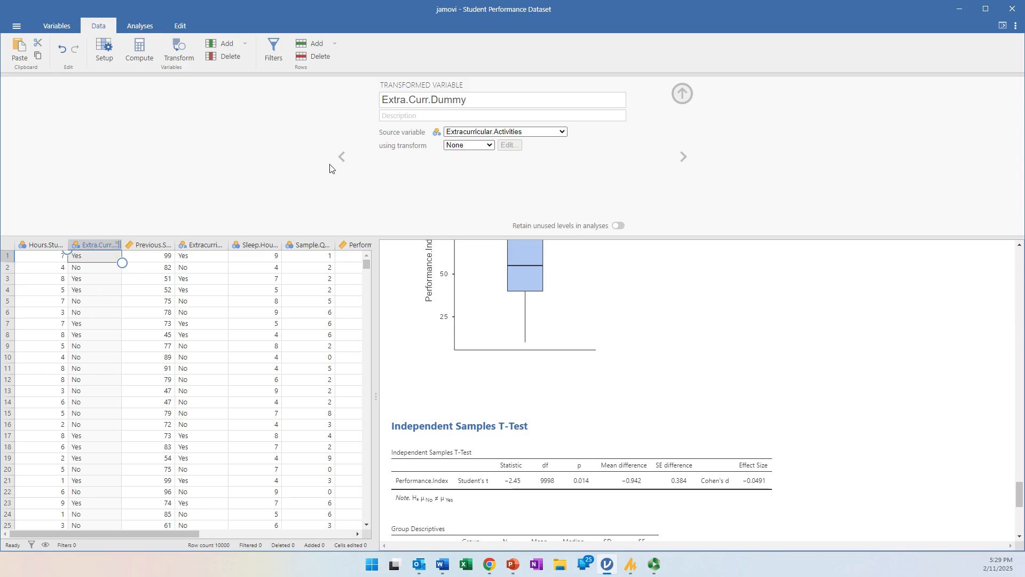
Create a new transform for Extra.Curr.Dummy that recodes 'Yes' as 1 and everything else as 0
click(472, 145)
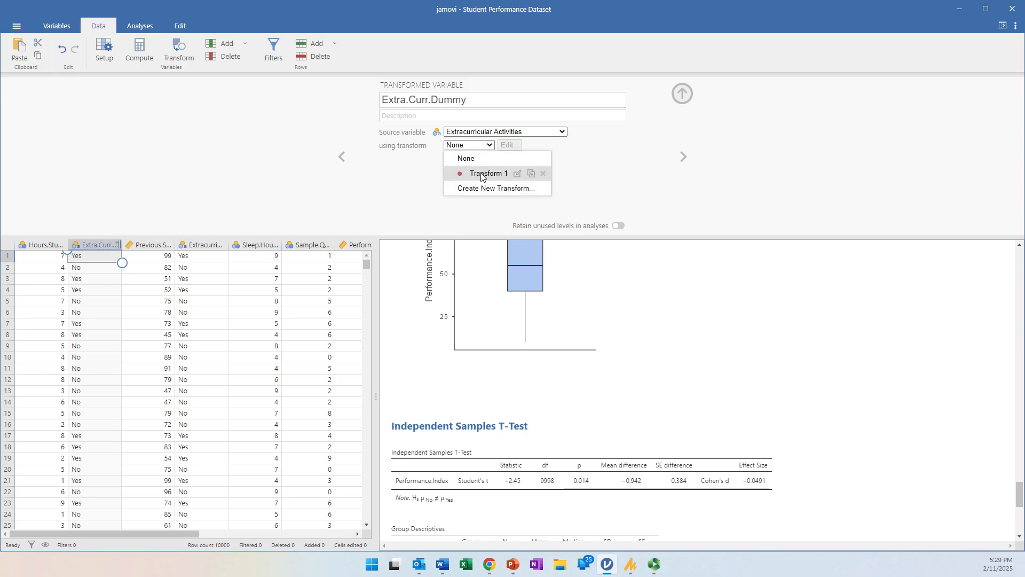
click(484, 188)
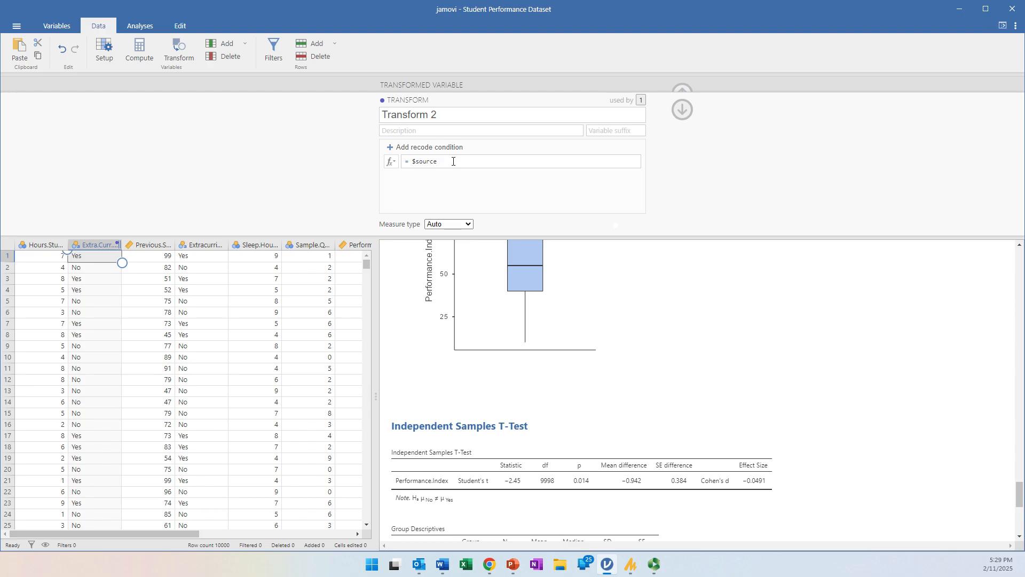
click(406, 149)
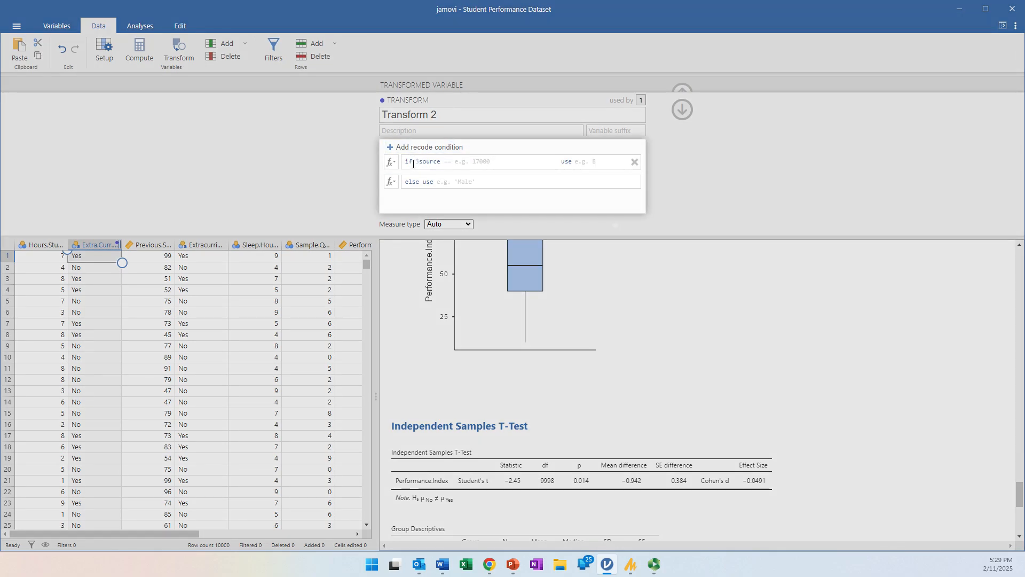
click(445, 163)
click(469, 168)
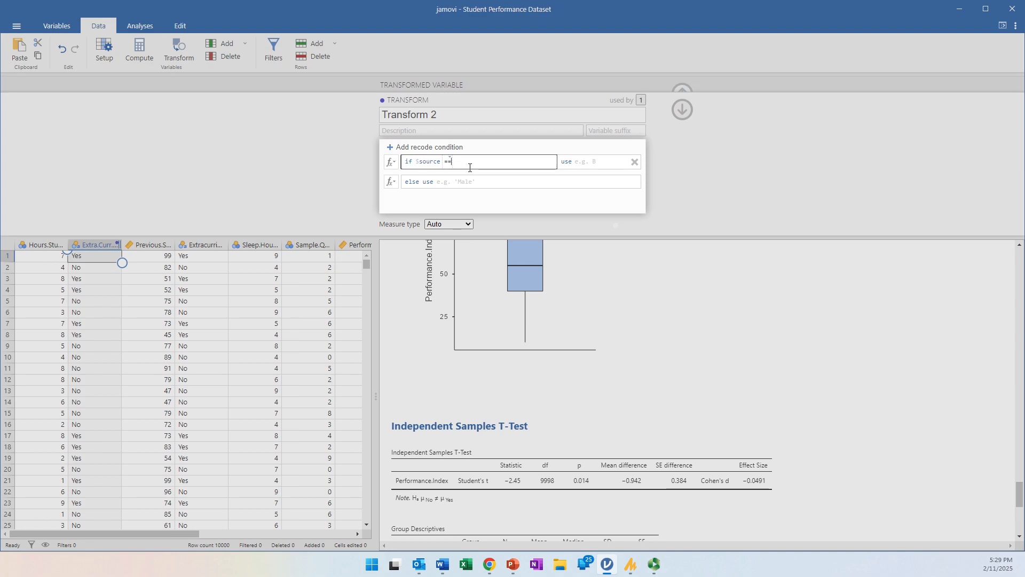
text('Yes)
click(597, 162)
text(1)
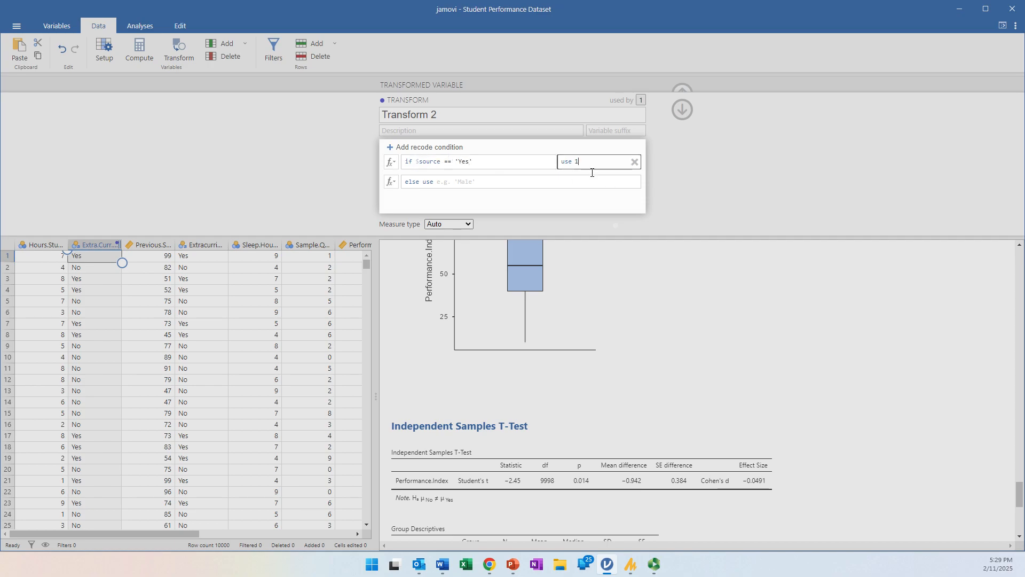
click(461, 183)
text(0)
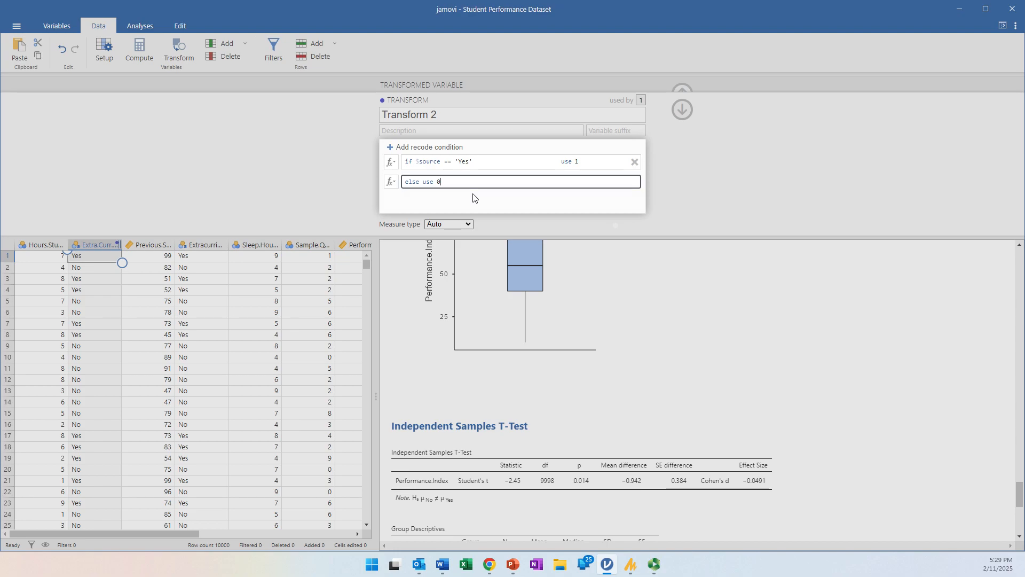
key(Return)
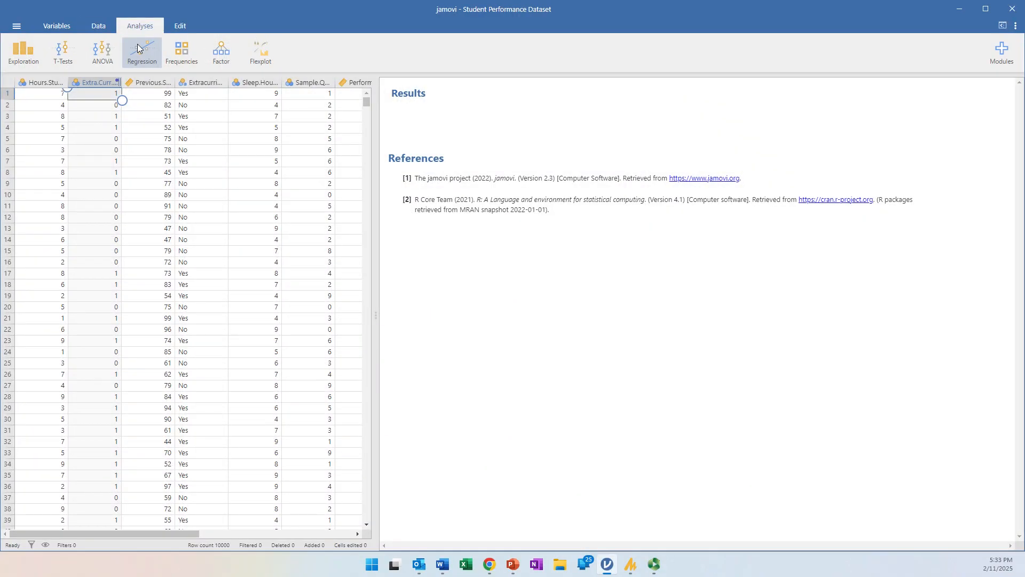
Run a Correlation Matrix on every variable except Extracurricular.Activities, including Extra.Curr.Dummy, and flag significant correlations
click(137, 48)
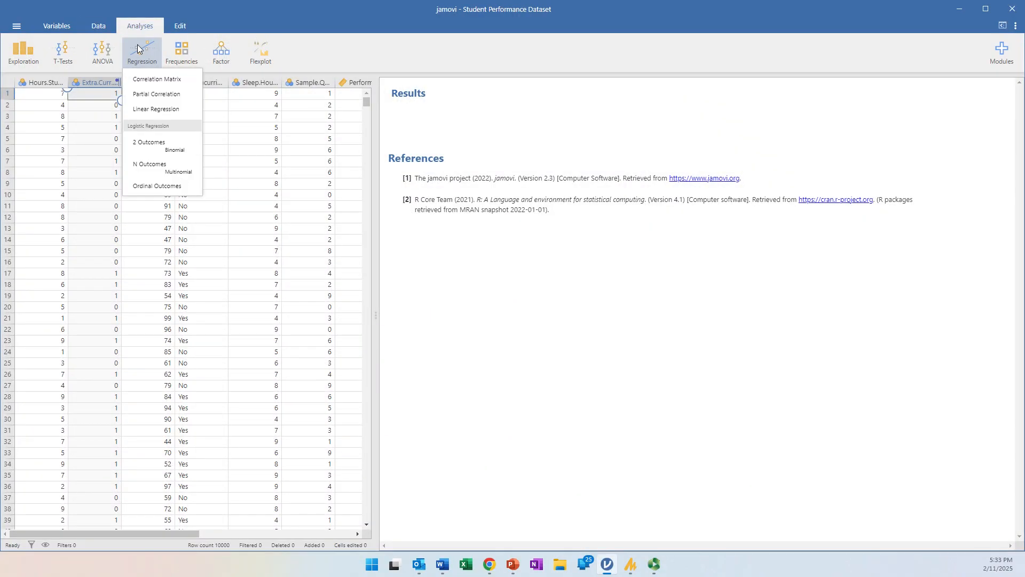
click(149, 78)
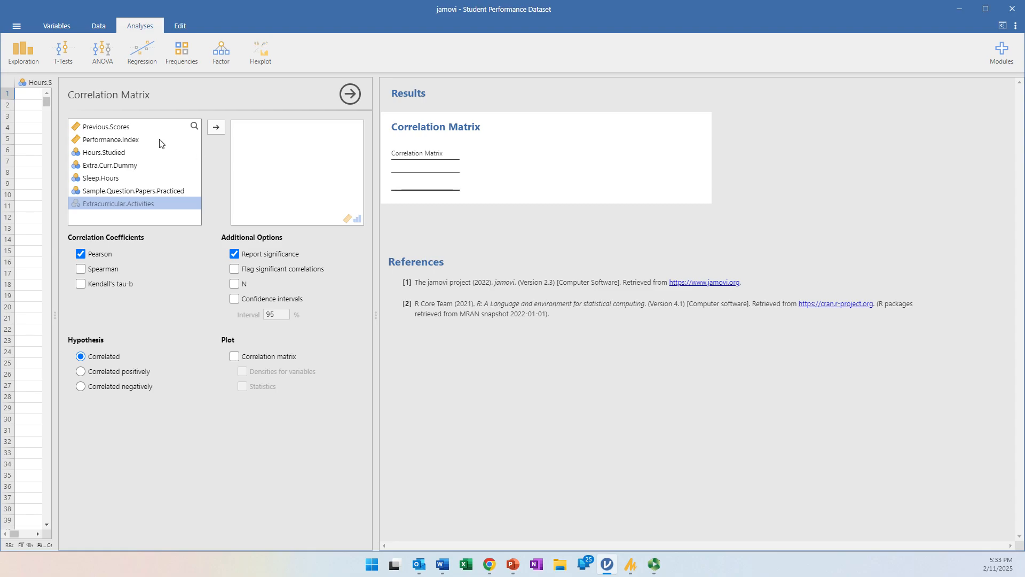
click(126, 128)
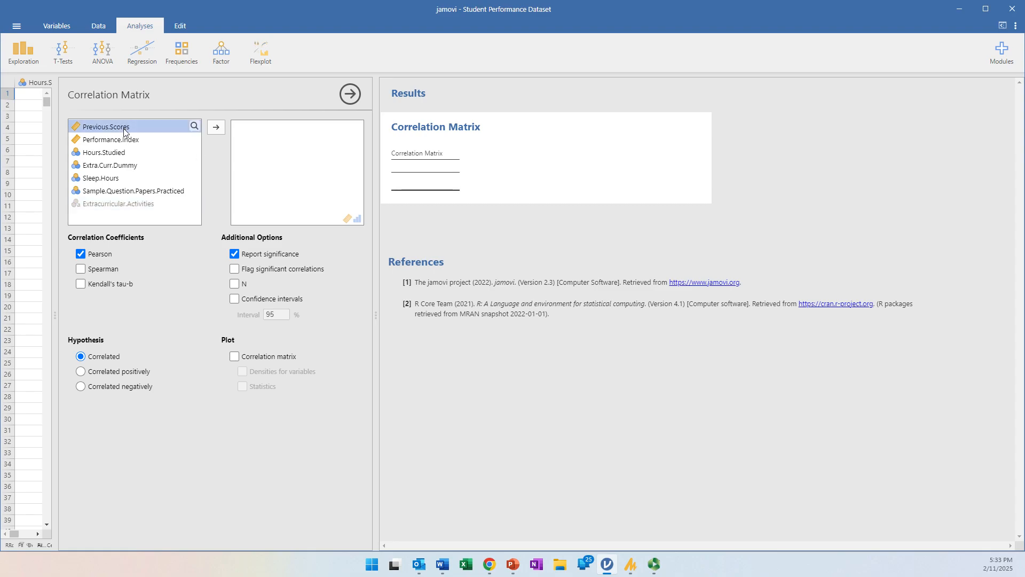
shift+click(146, 190)
click(210, 129)
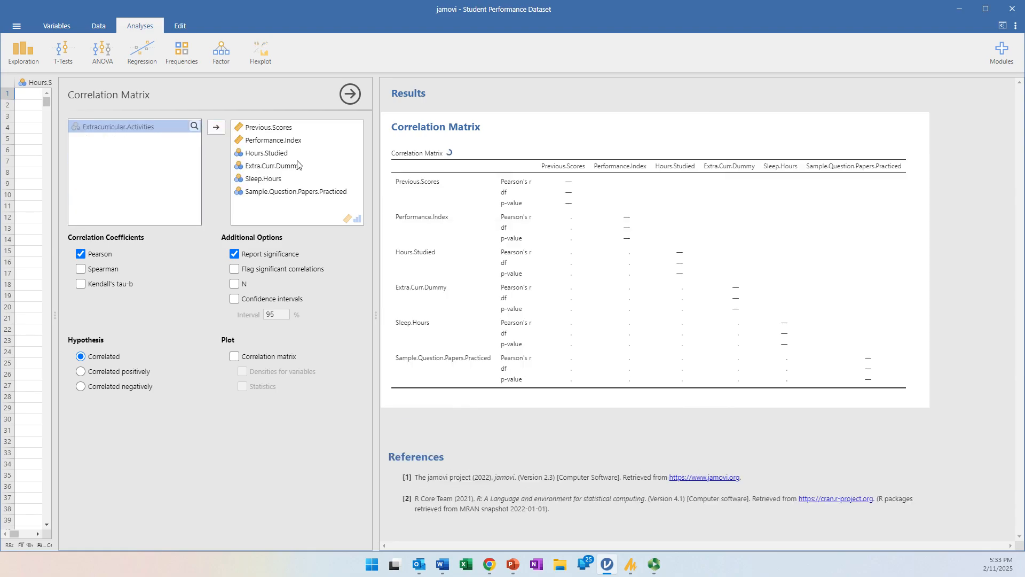
click(235, 269)
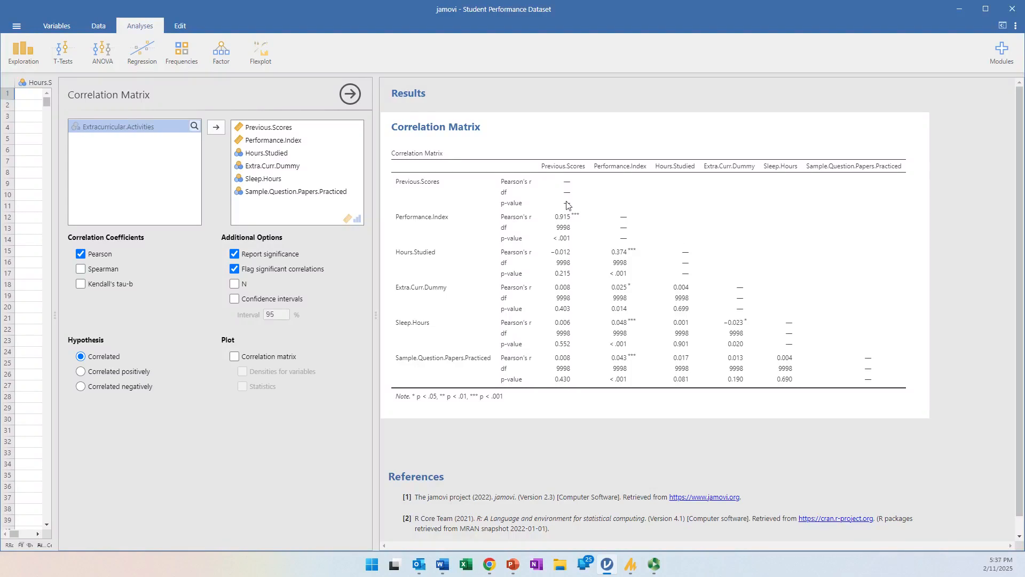
Start a Linear Regression with Performance.Index as the dependent variable
click(140, 53)
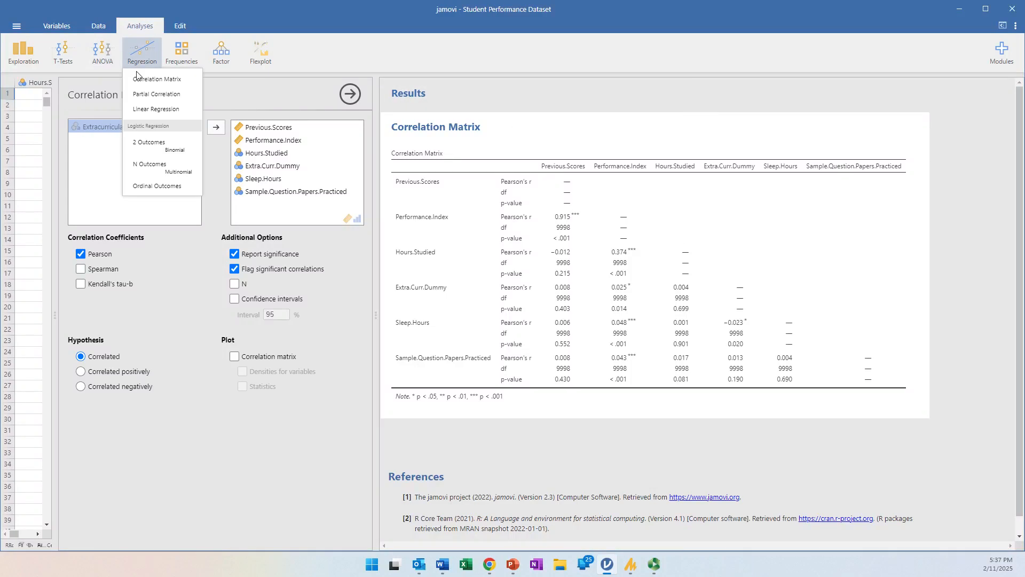
click(141, 110)
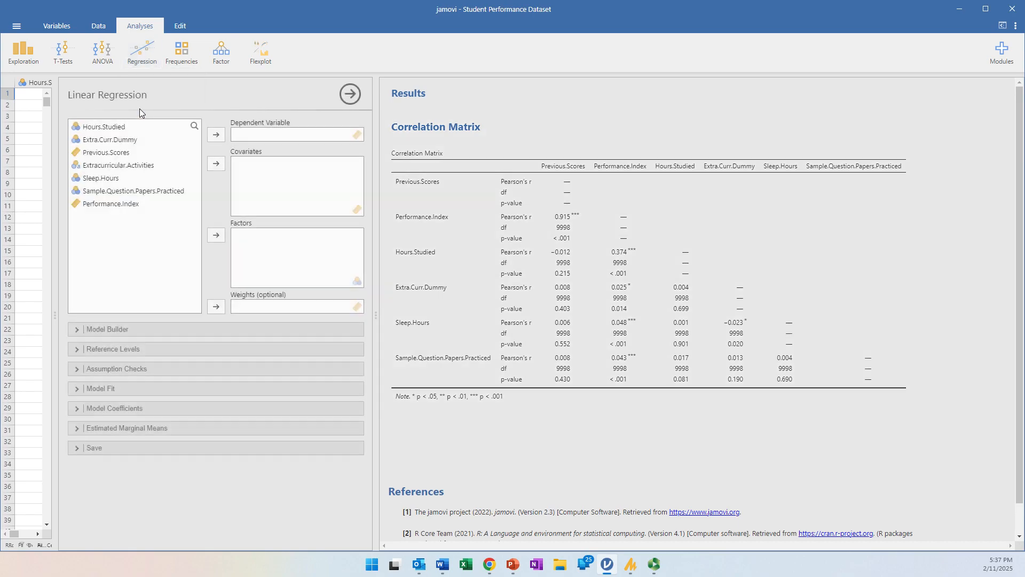
click(121, 207)
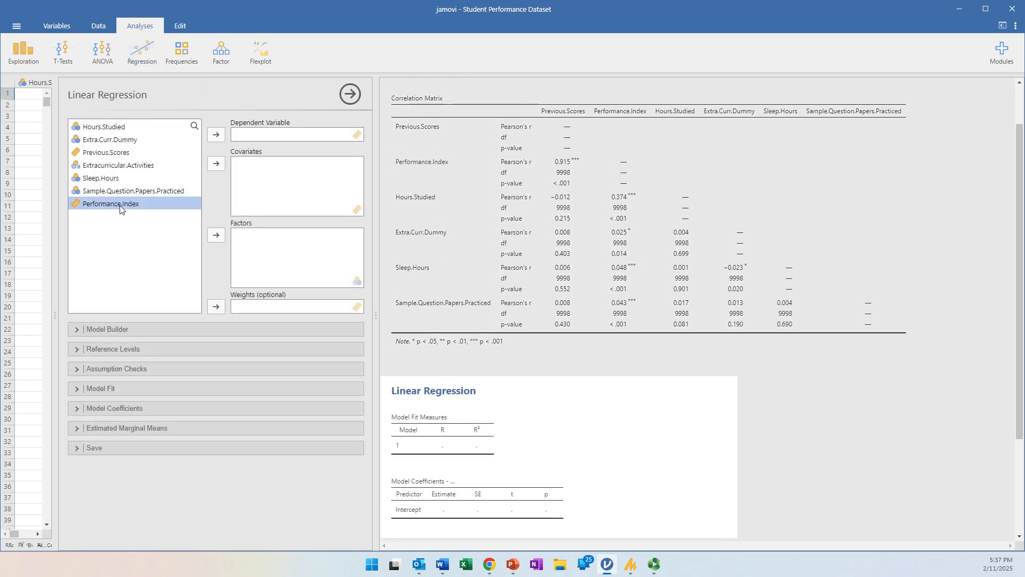
click(218, 137)
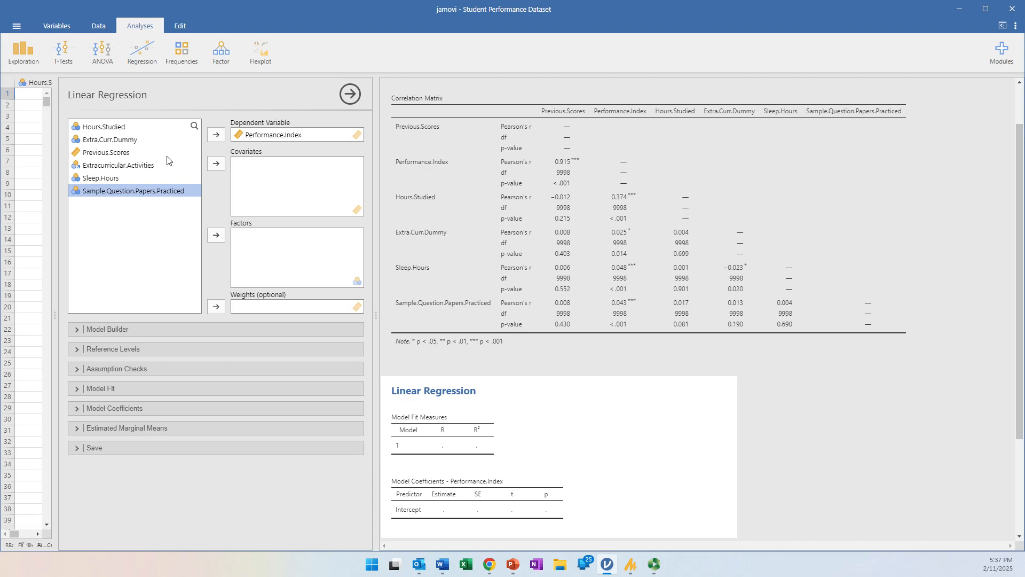
Add Previous.Scores, Hours.Studied, Sleep.Hours and Sample.Question.Papers.Practiced as regression covariates, and Extracurricular.Activities as a factor
click(113, 153)
click(216, 164)
click(104, 127)
click(214, 163)
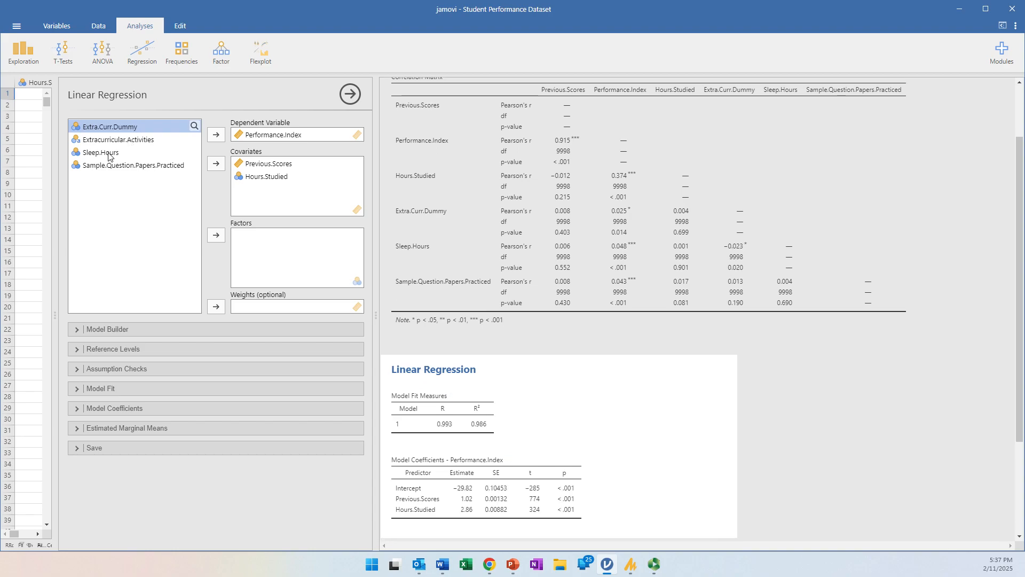
click(96, 153)
click(213, 164)
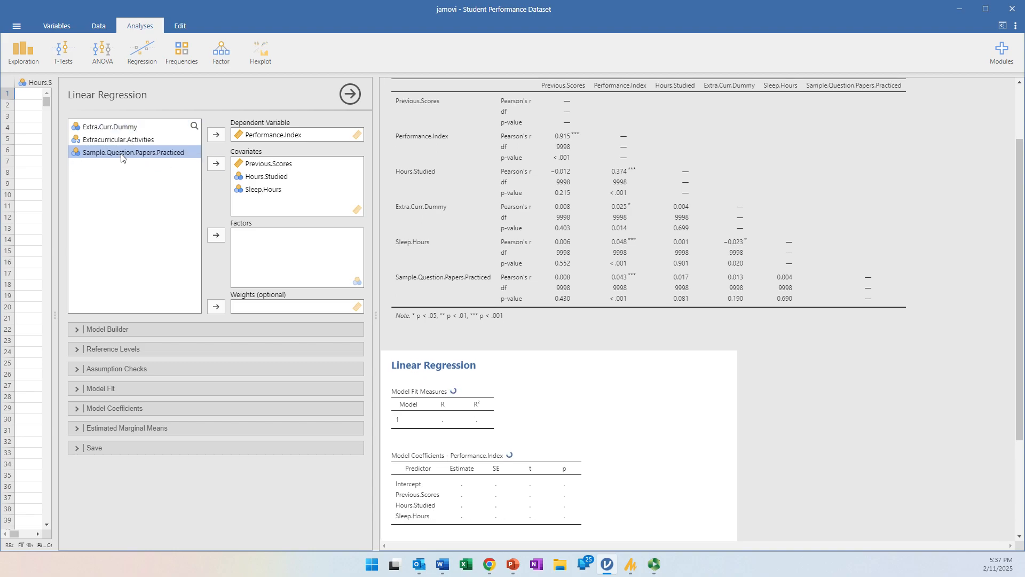
click(216, 164)
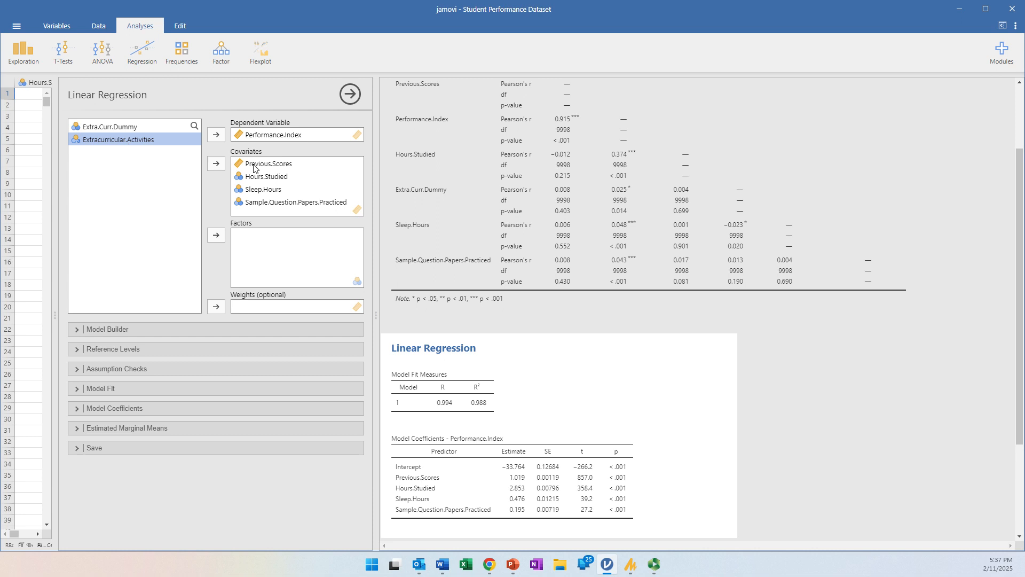
click(217, 235)
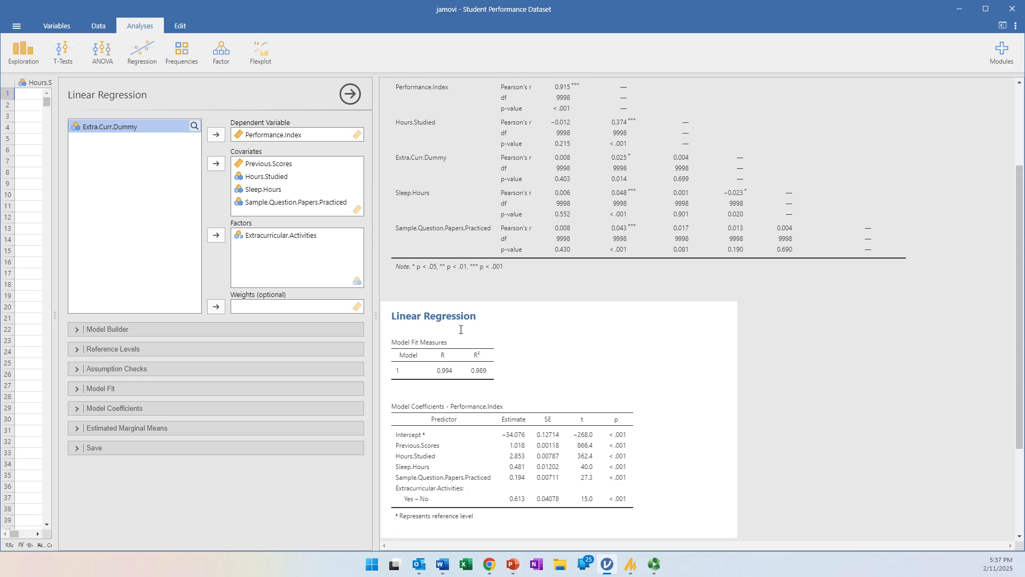
Add Adjusted R² to the regression's model fit measures
scroll(568, 351, down, 2)
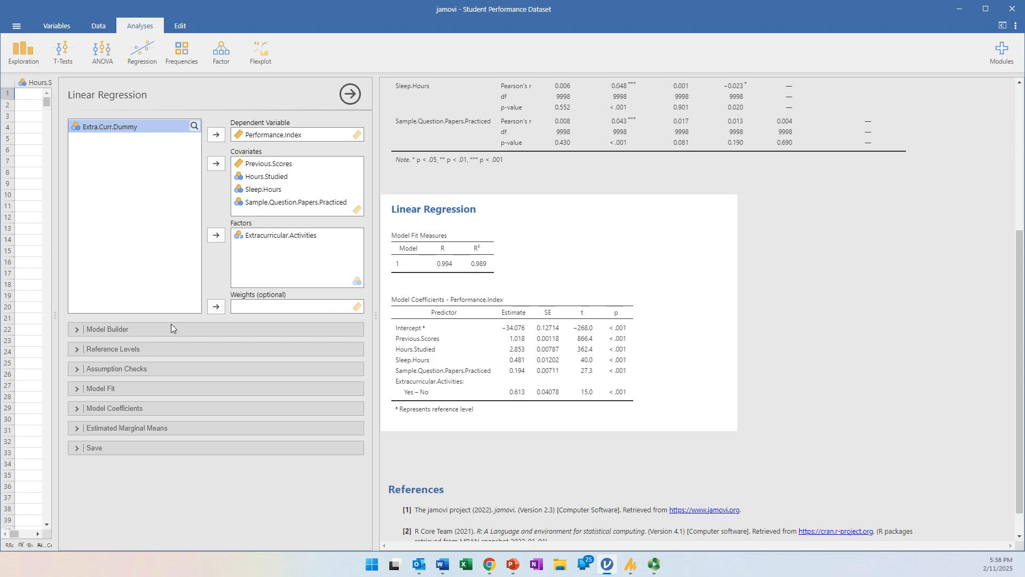
click(75, 389)
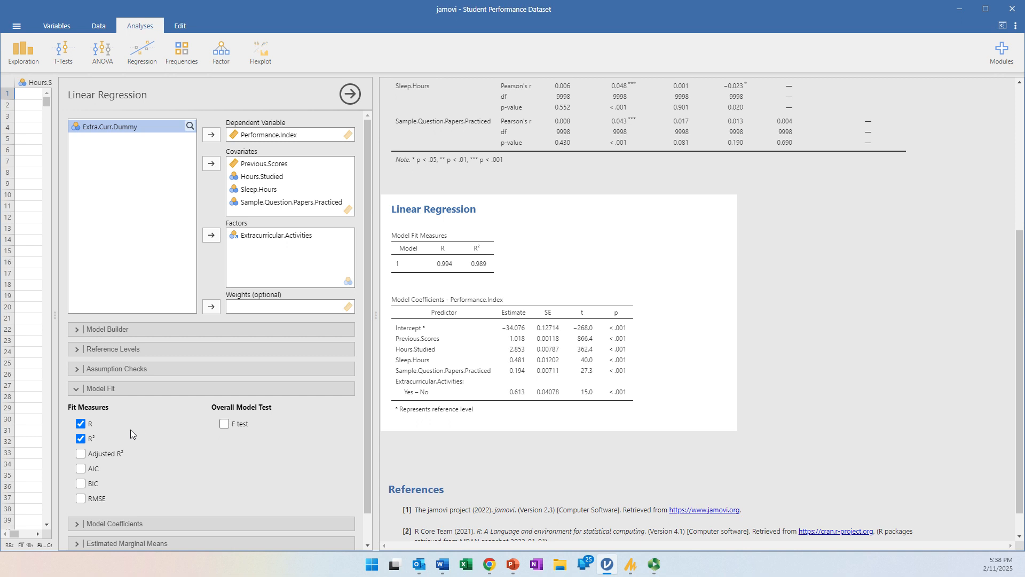
click(80, 454)
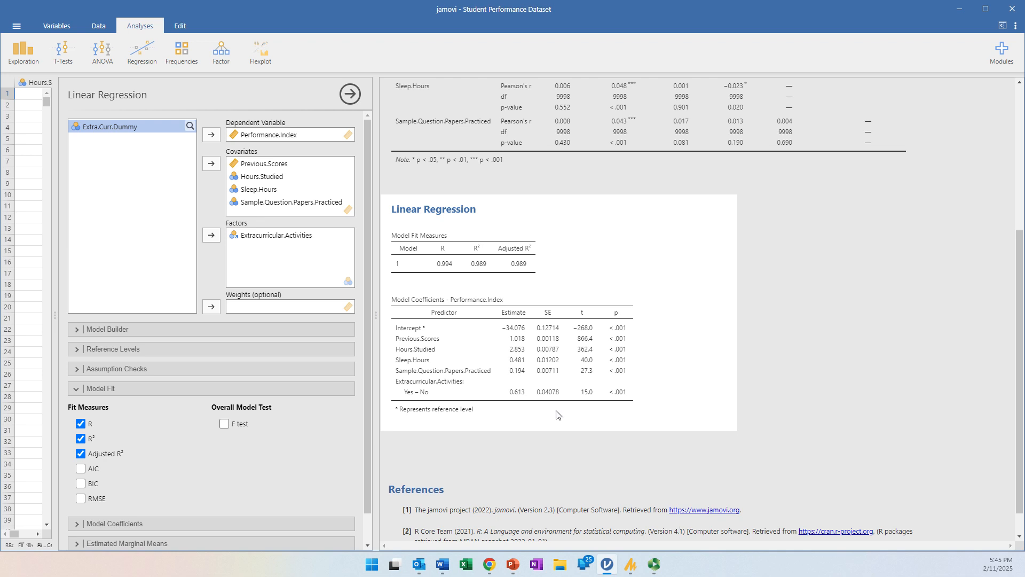
Remove every predictor except Previous.Scores from Block 1 of the regression model
scroll(215, 413, down, 1)
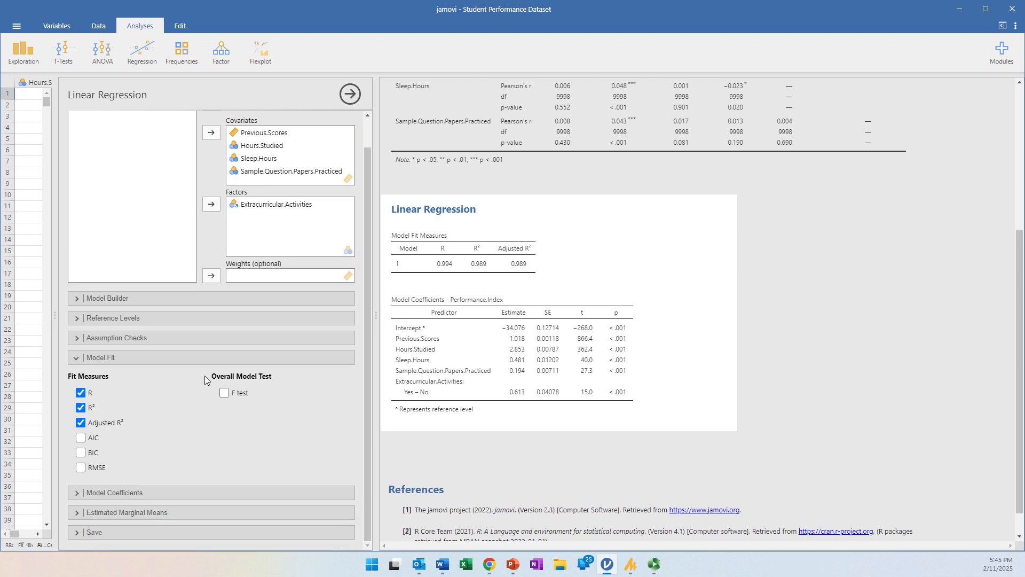
click(78, 300)
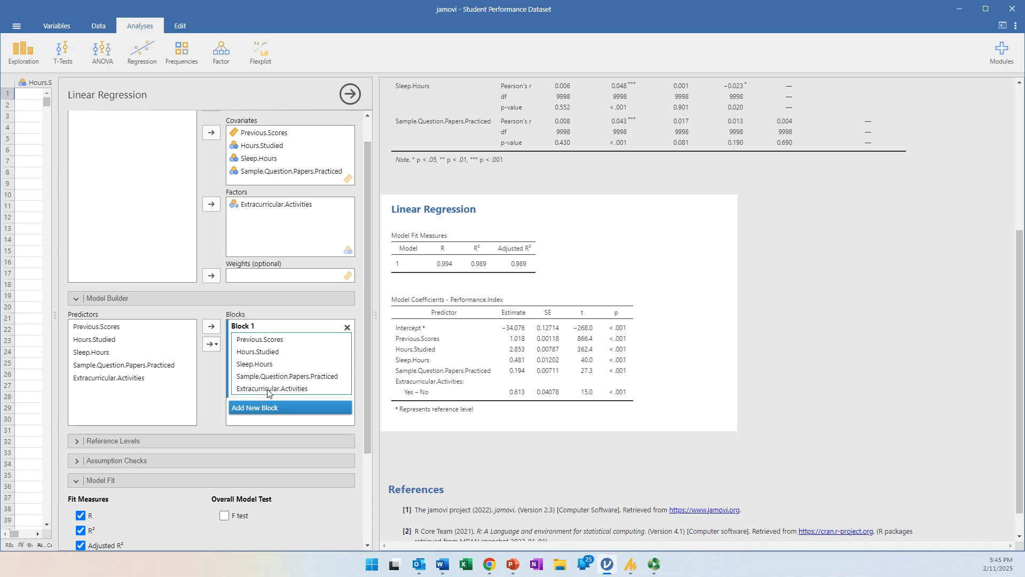
drag(266, 388, 248, 351)
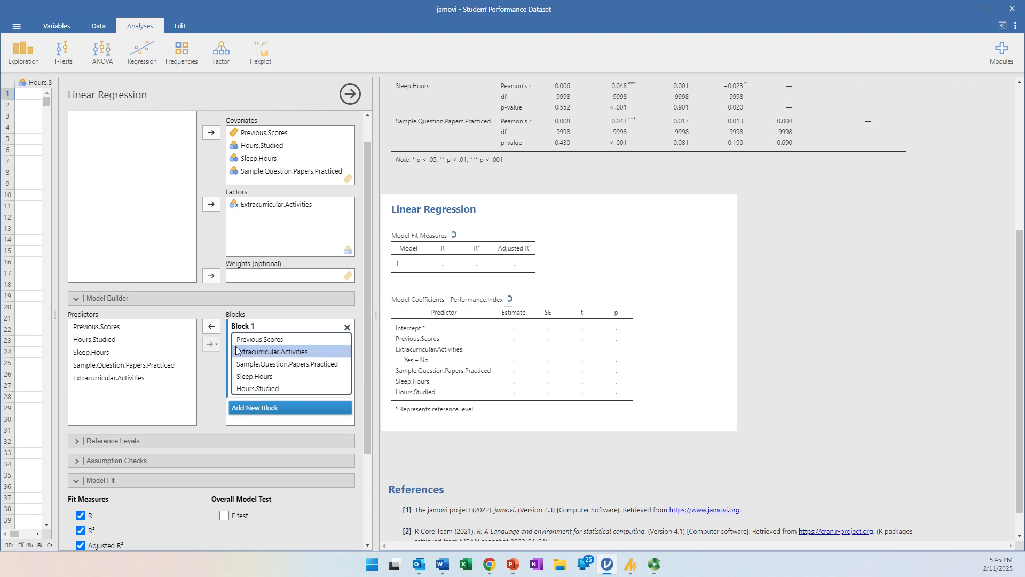
click(211, 326)
click(210, 326)
click(211, 326)
click(211, 326)
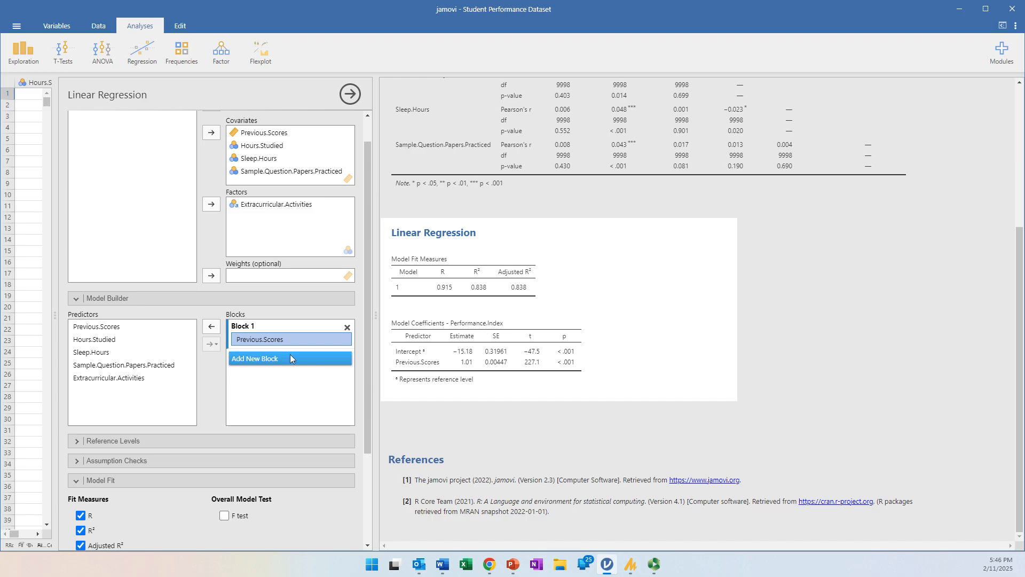
Add a Block 2 containing Hours.Studied, Sleep.Hours and Sample.Question.Papers.Practiced, and remove their interaction terms from it
click(246, 360)
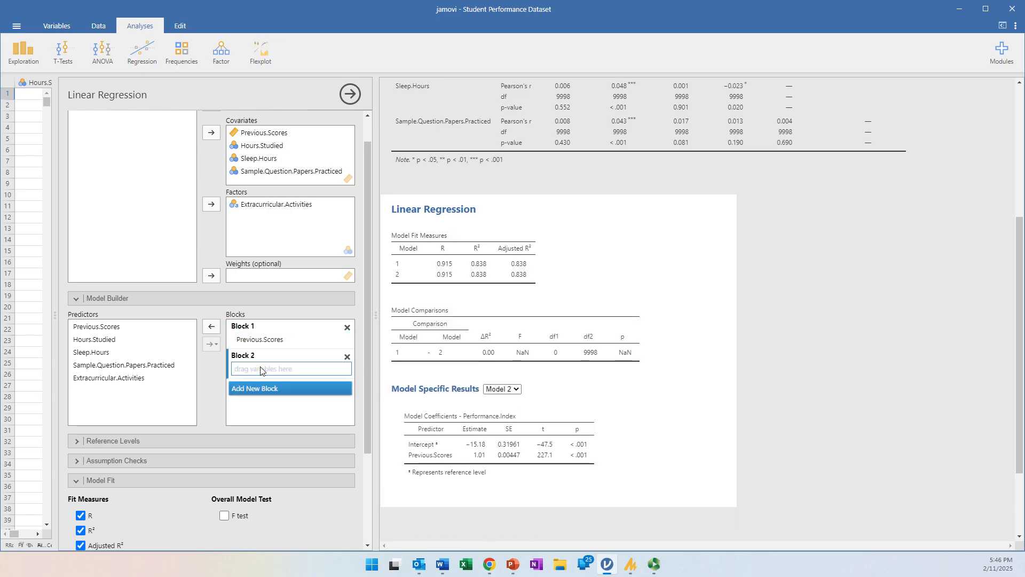
click(110, 340)
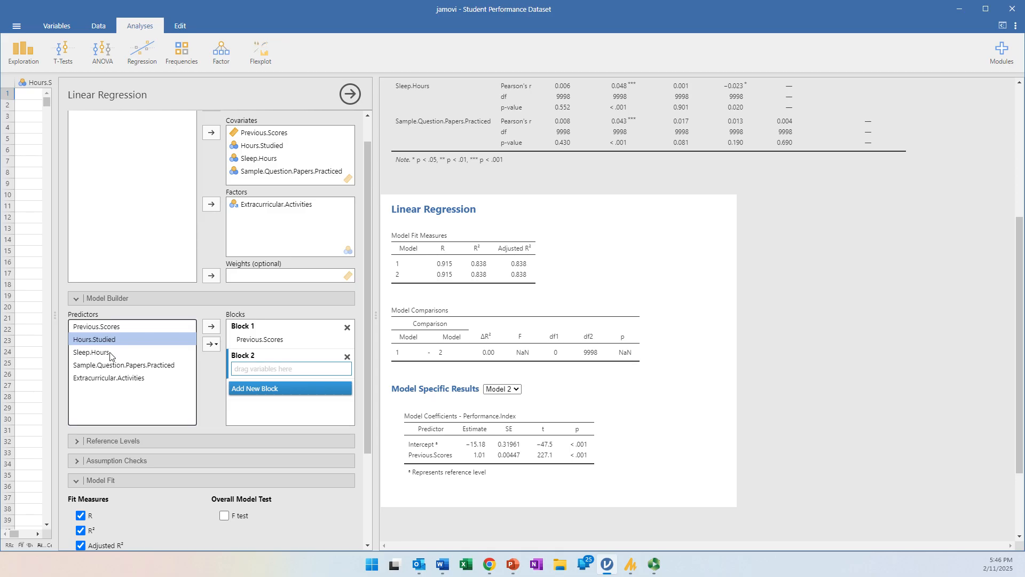
shift+click(110, 365)
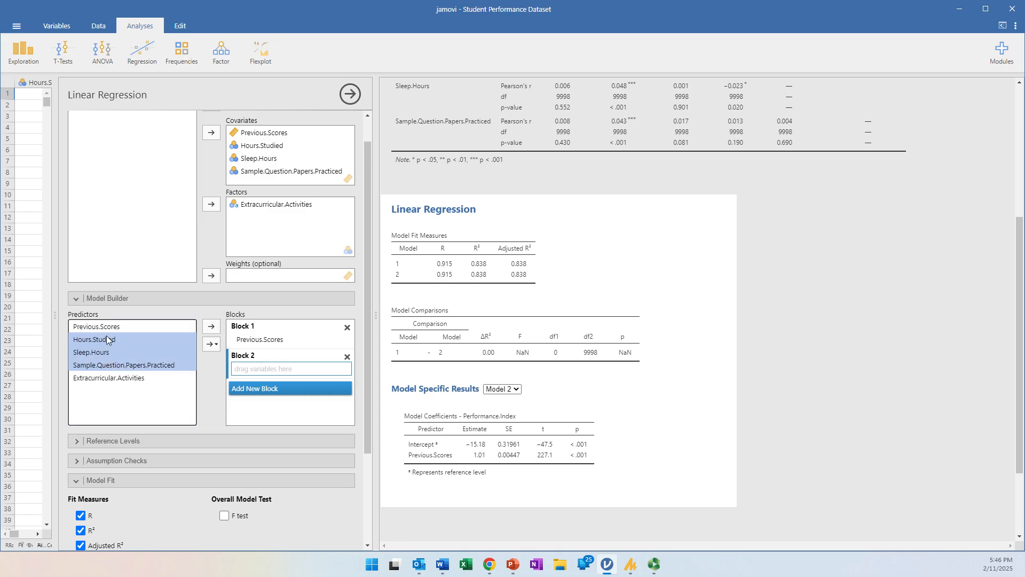
click(107, 339)
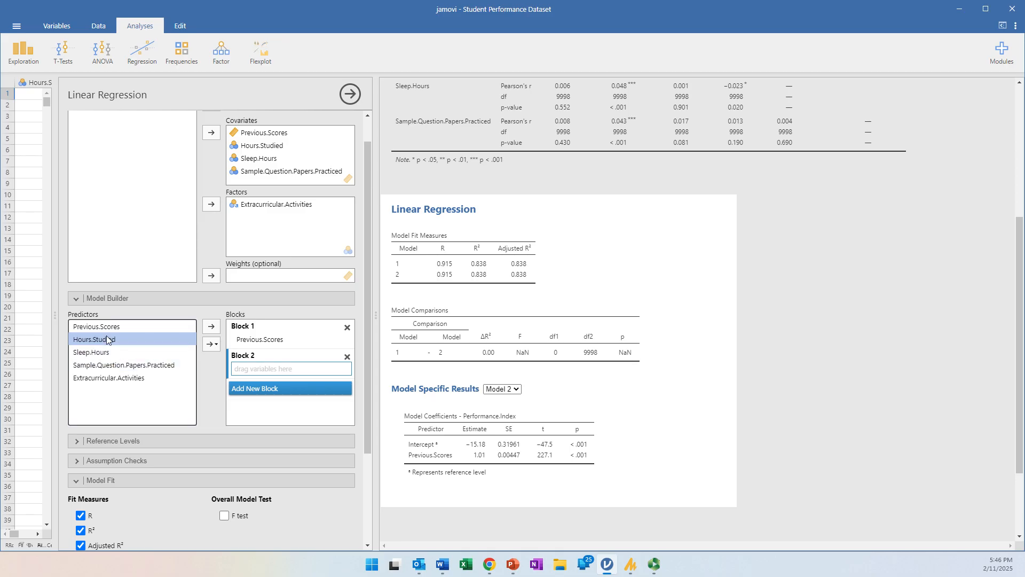
shift+click(114, 366)
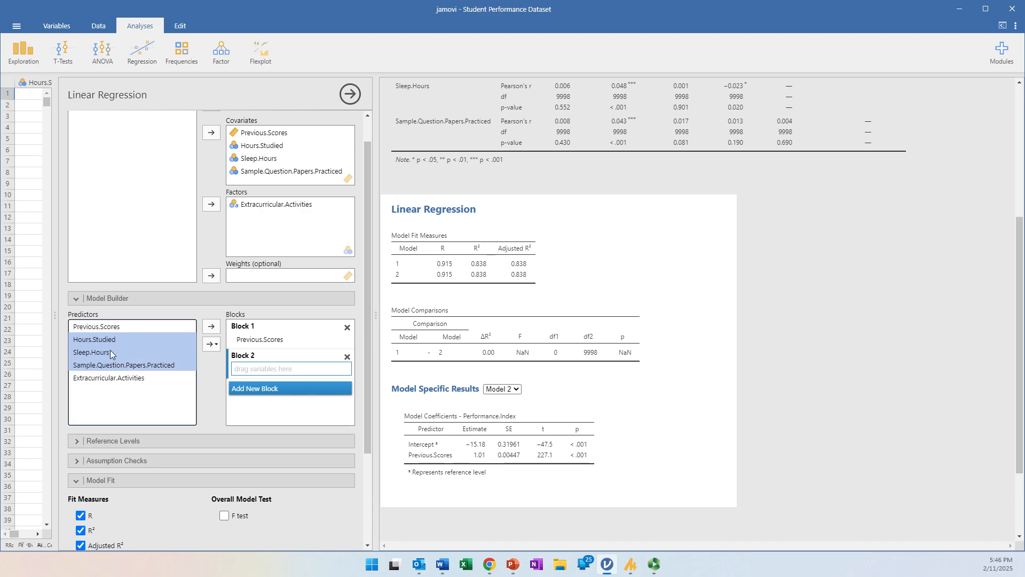
drag(110, 350, 290, 358)
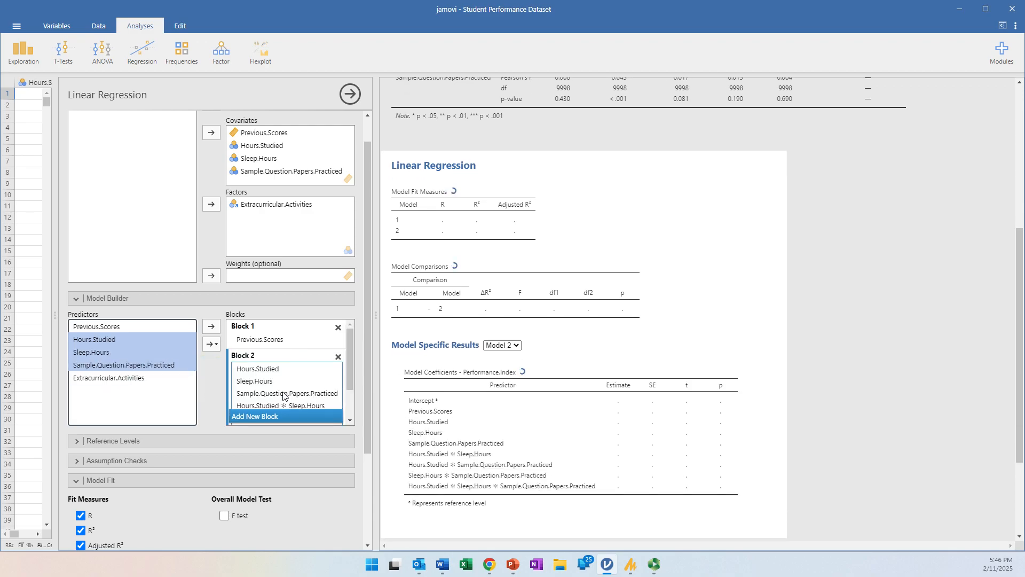
click(282, 405)
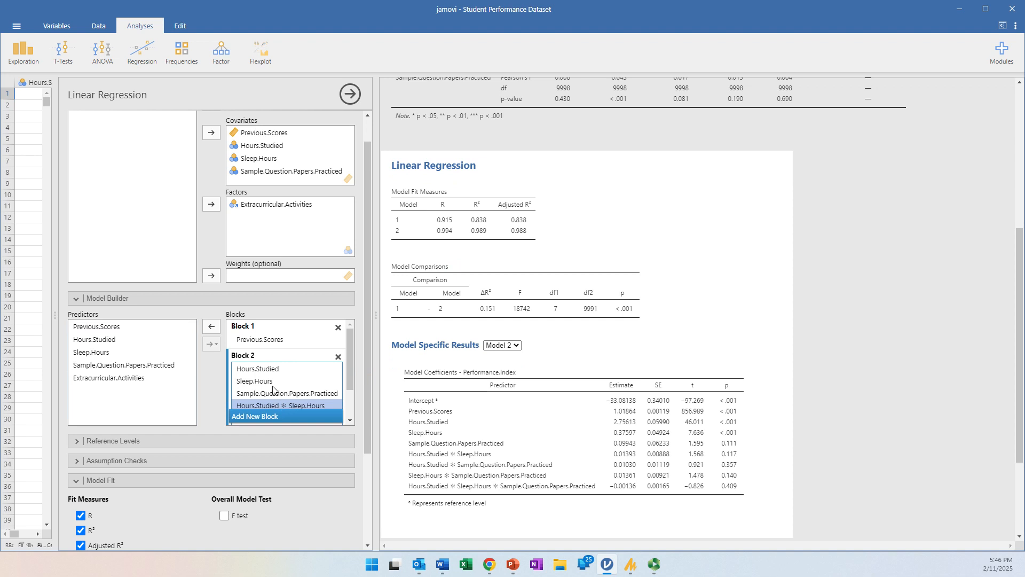
click(211, 327)
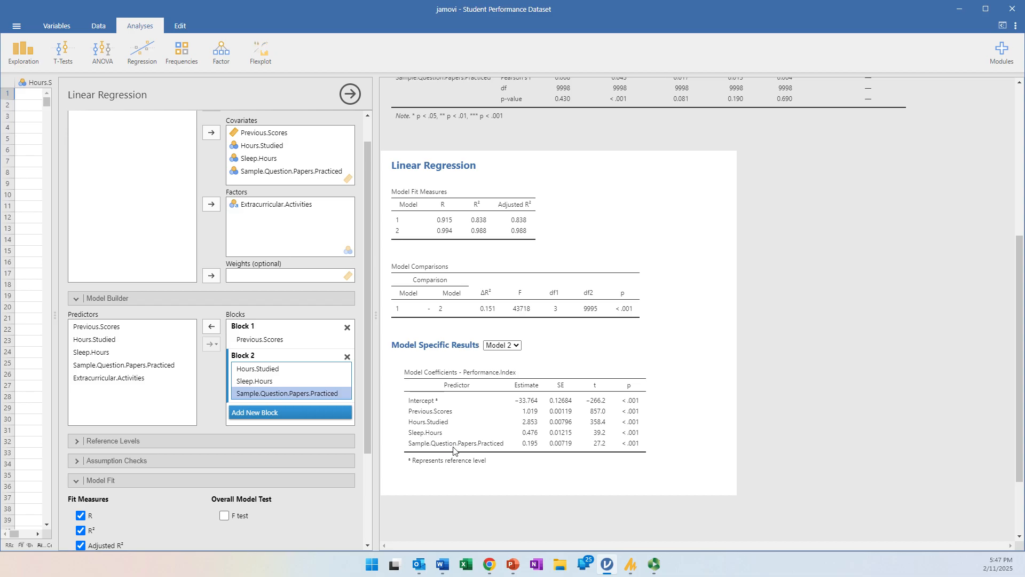
Show the model-specific coefficients for Model 1, and switch back to those of Model 2 to compare them
click(517, 346)
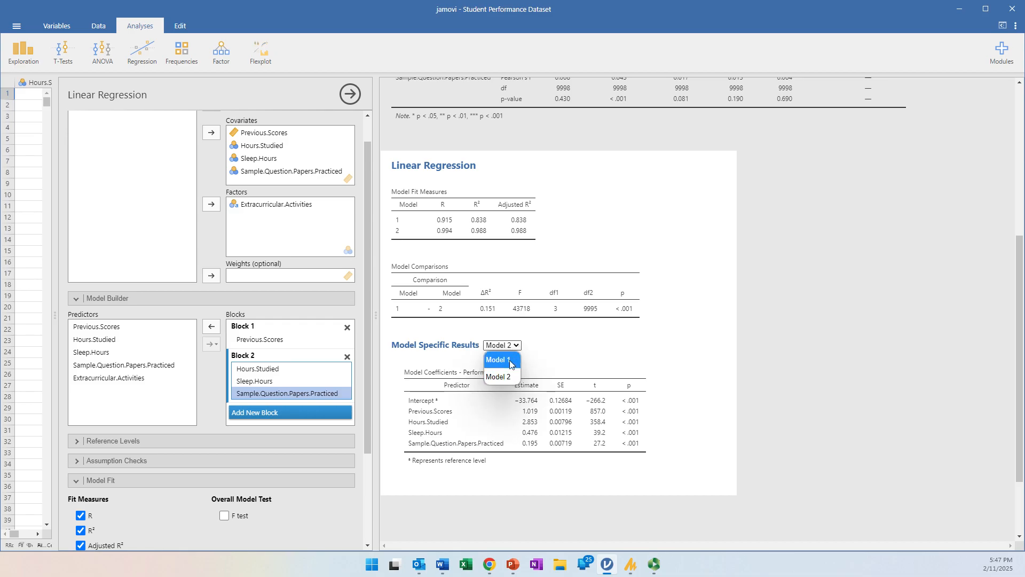
click(513, 359)
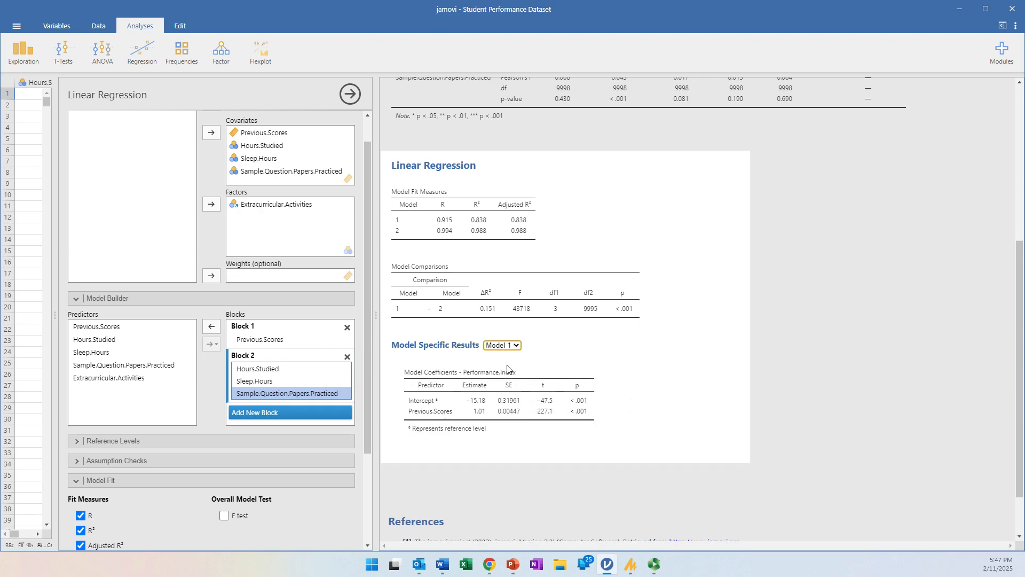
click(516, 346)
click(508, 377)
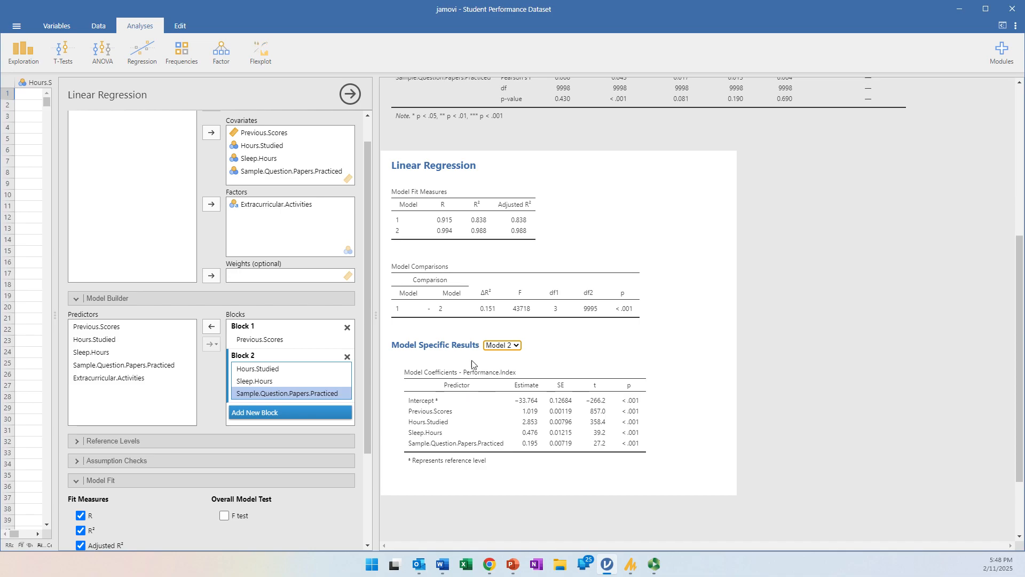
Add a Block 3 to the regression model containing Extracurricular.Activities
click(328, 412)
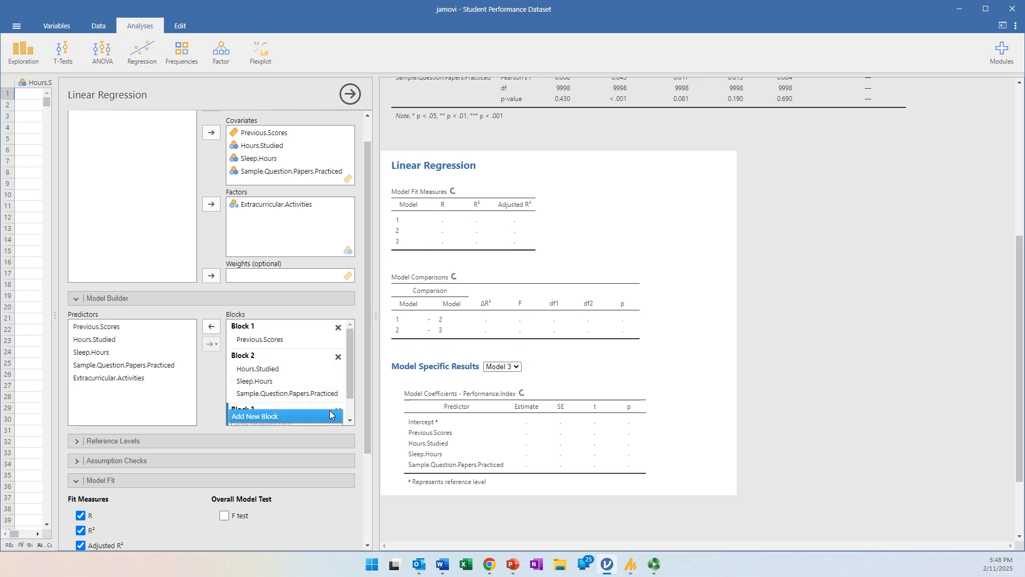
click(107, 378)
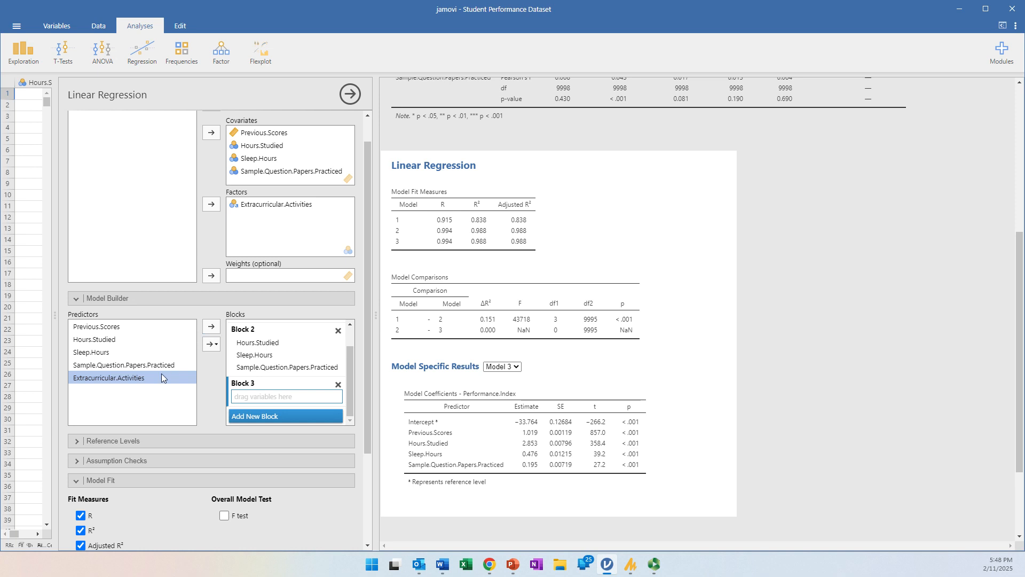
click(212, 327)
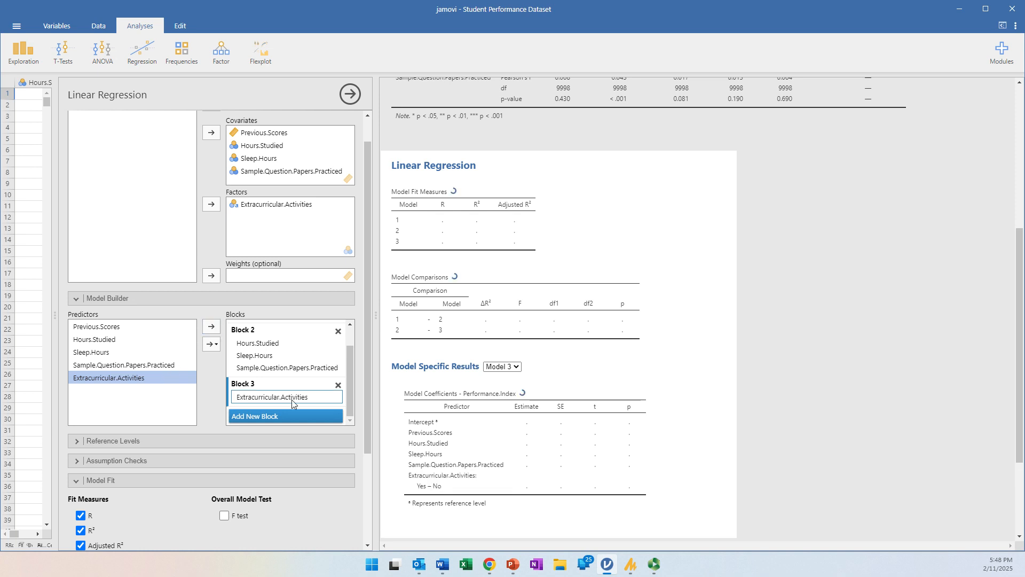